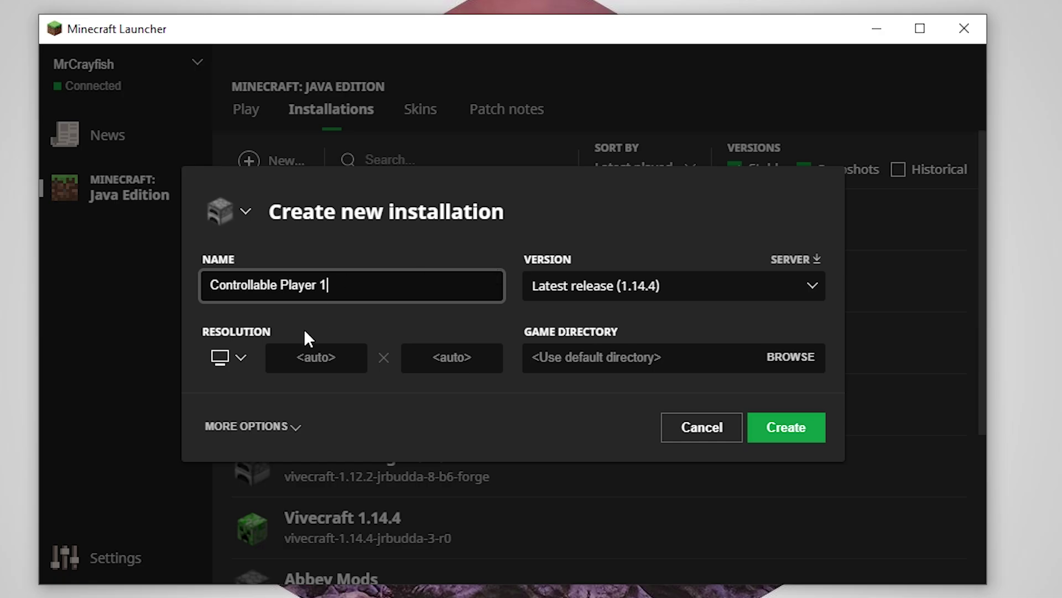
# - Set the version of the new Controllable Player 1 installation to release 1.14.4-forge-28.1.0
pyautogui.hotkey('ctrl', 'a')
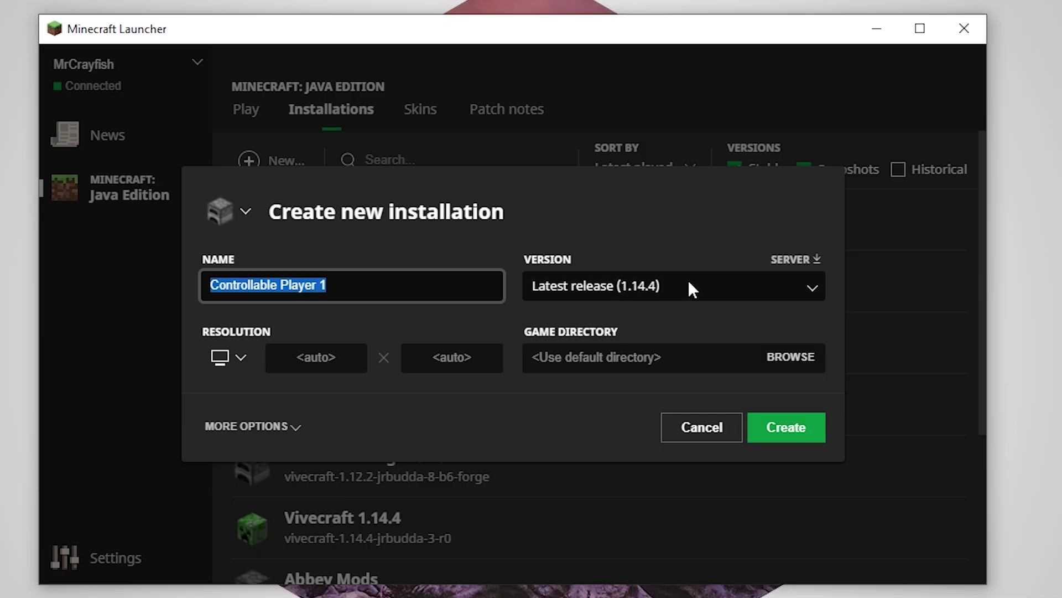
pyautogui.click(669, 279)
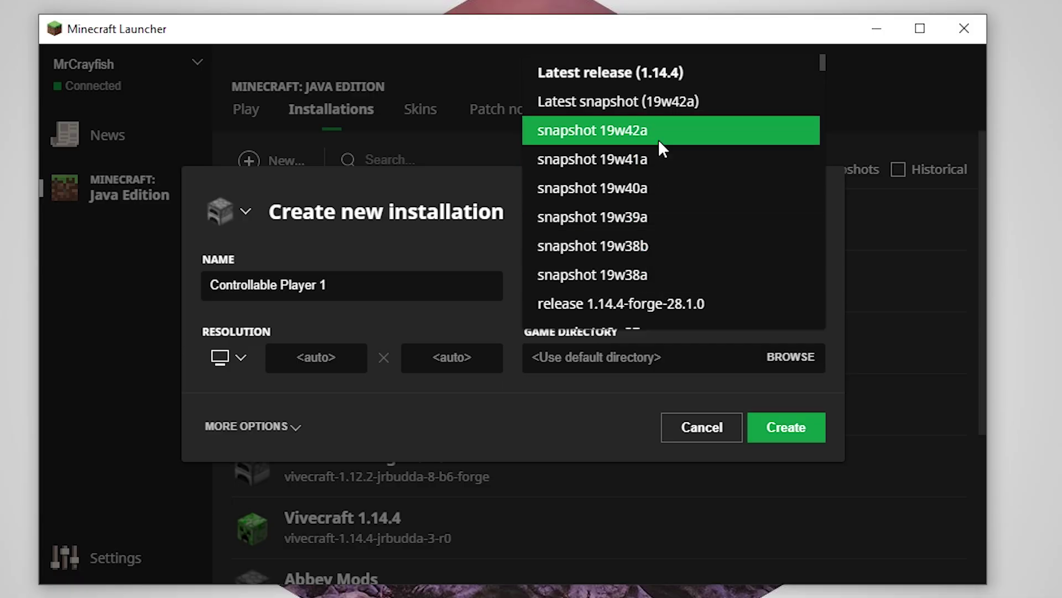
pyautogui.scroll(-1, 646, 94)
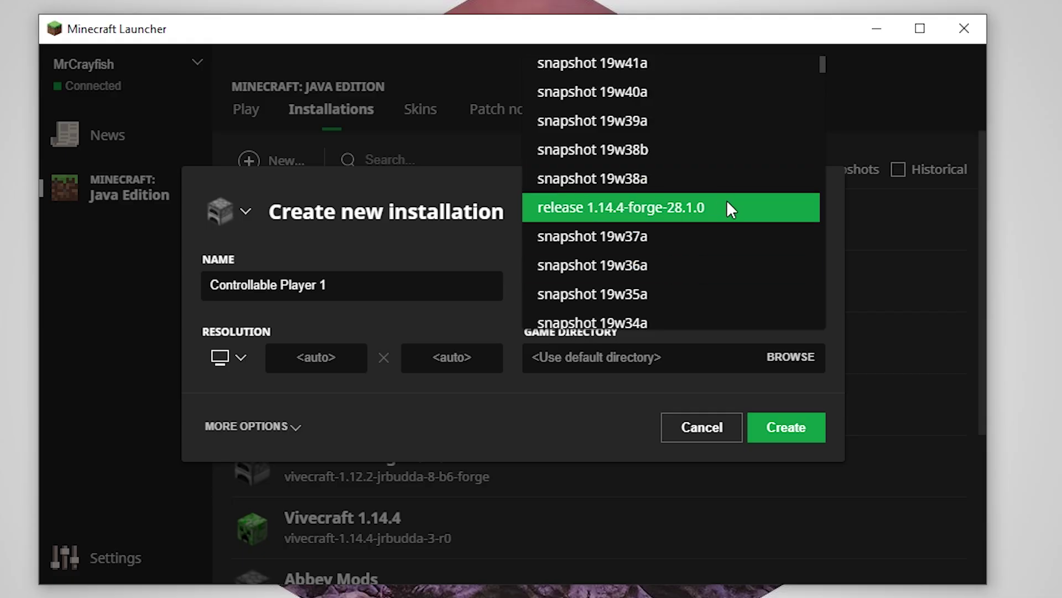
pyautogui.click(671, 208)
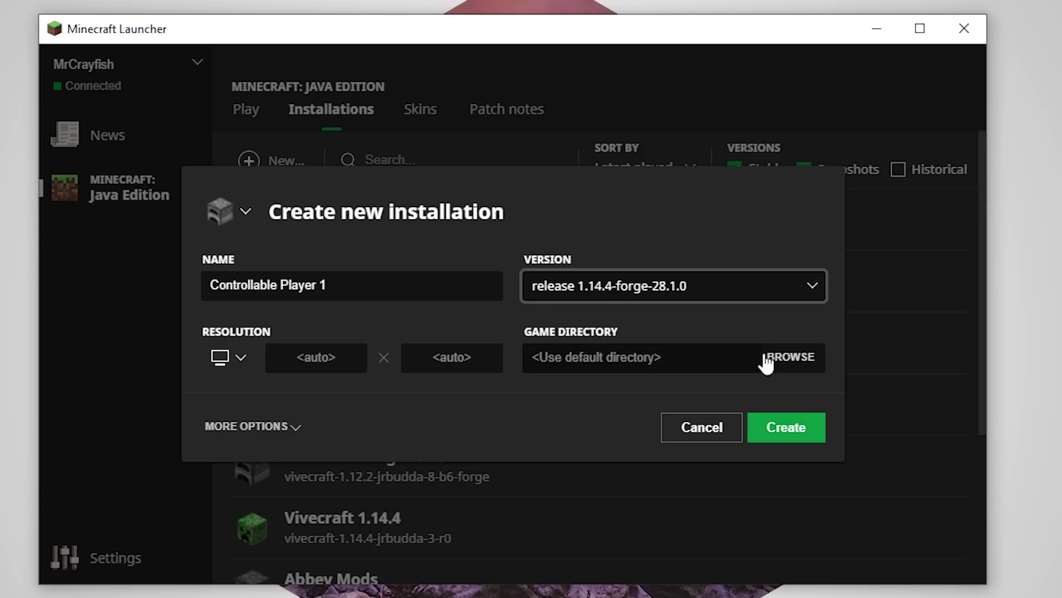
# - Set the game directory to a folder named .minecraft-controllable-1 inside AppData\Roaming
pyautogui.click(789, 360)
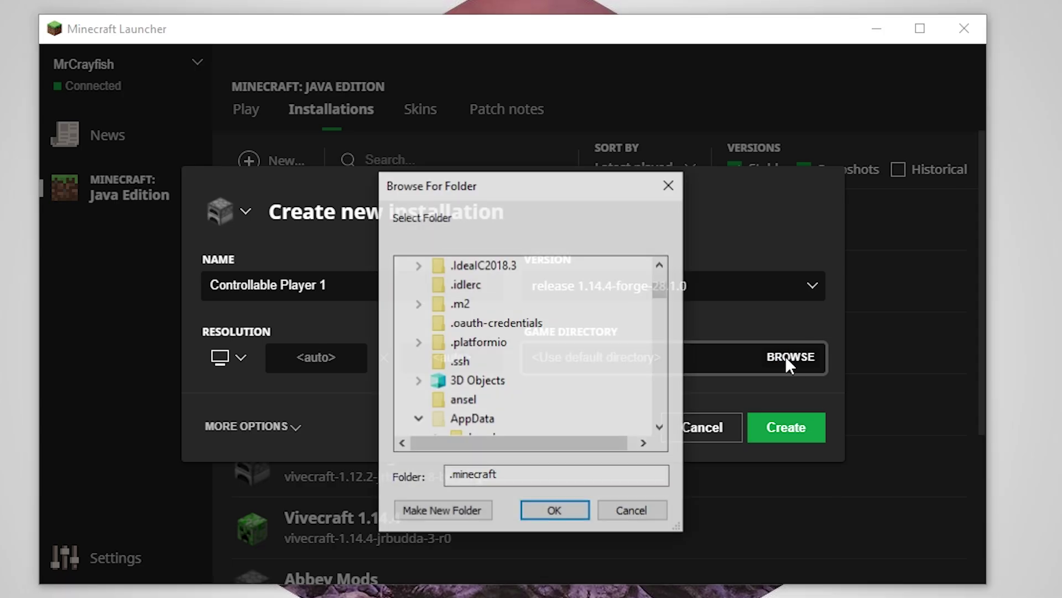
pyautogui.click(581, 517)
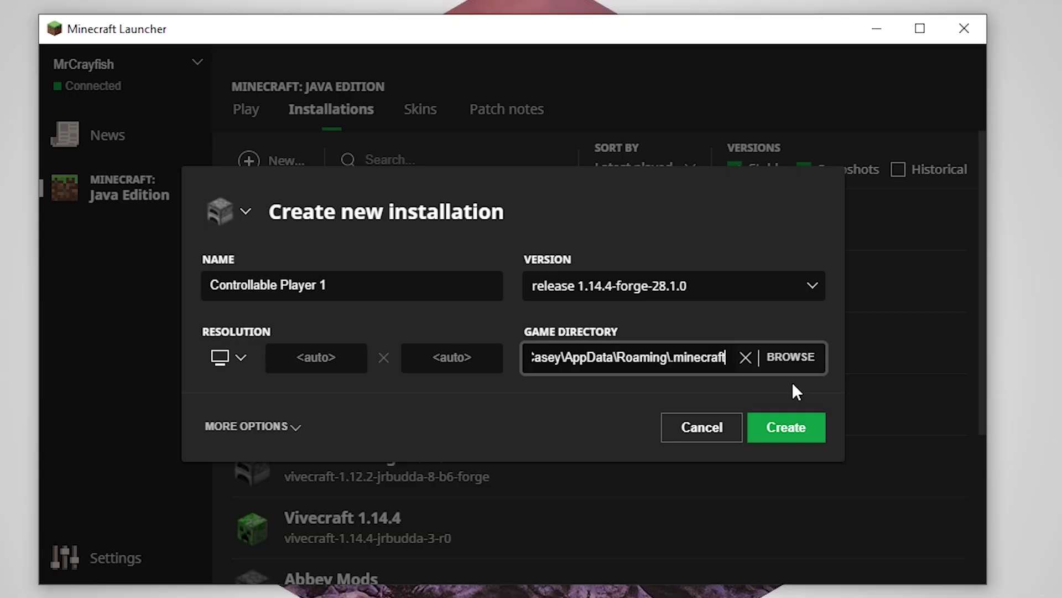
pyautogui.write('-')
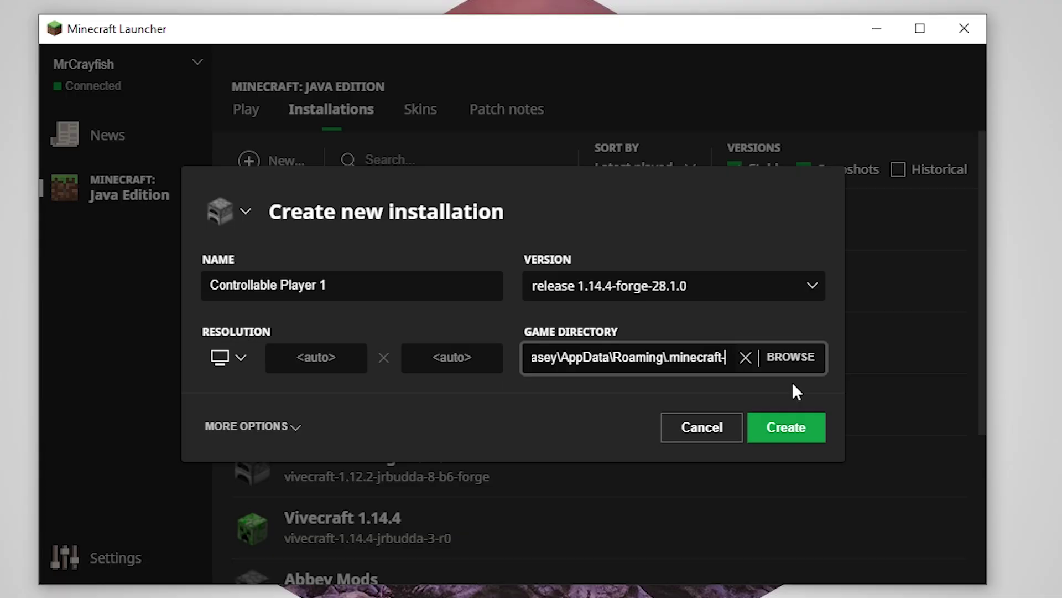
pyautogui.write('con')
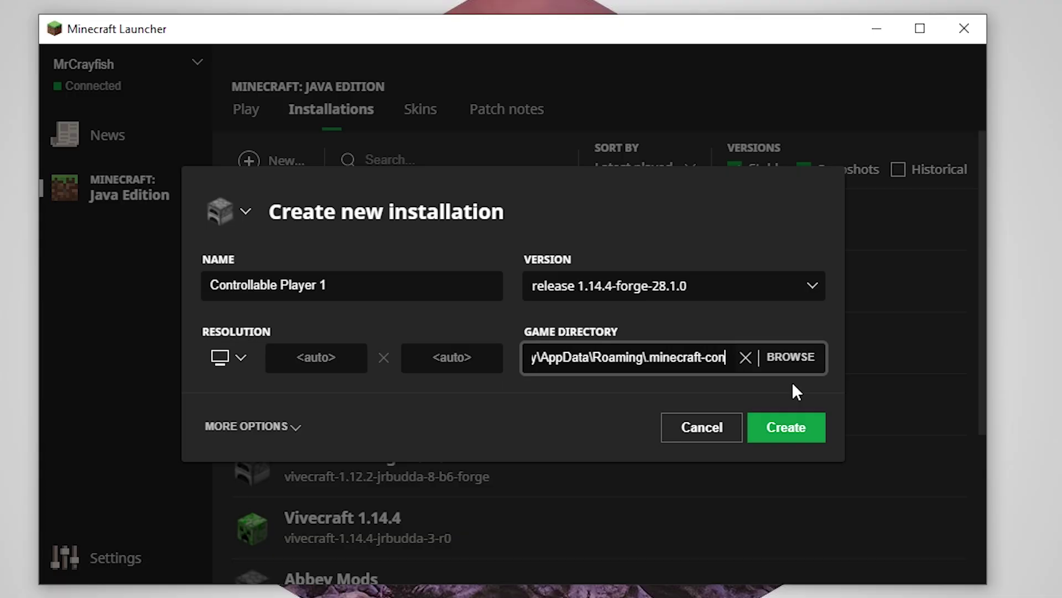
pyautogui.write('tro')
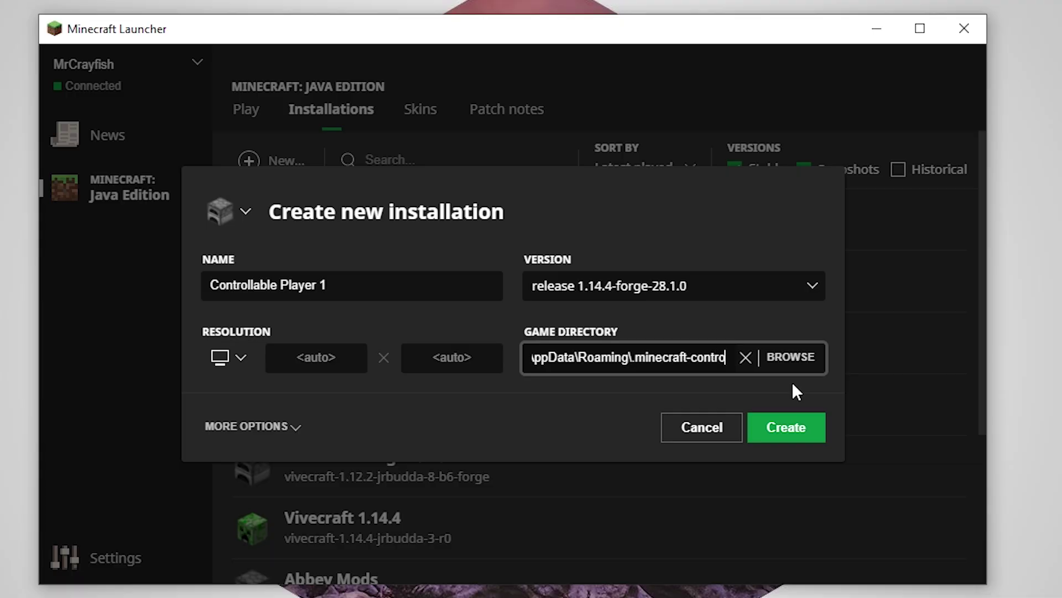
pyautogui.press('BackSpace')
pyautogui.press('BackSpace')
pyautogui.press('BackSpace')
pyautogui.press('BackSpace')
pyautogui.press('BackSpace')
pyautogui.press('BackSpace')
pyautogui.press('BackSpace')
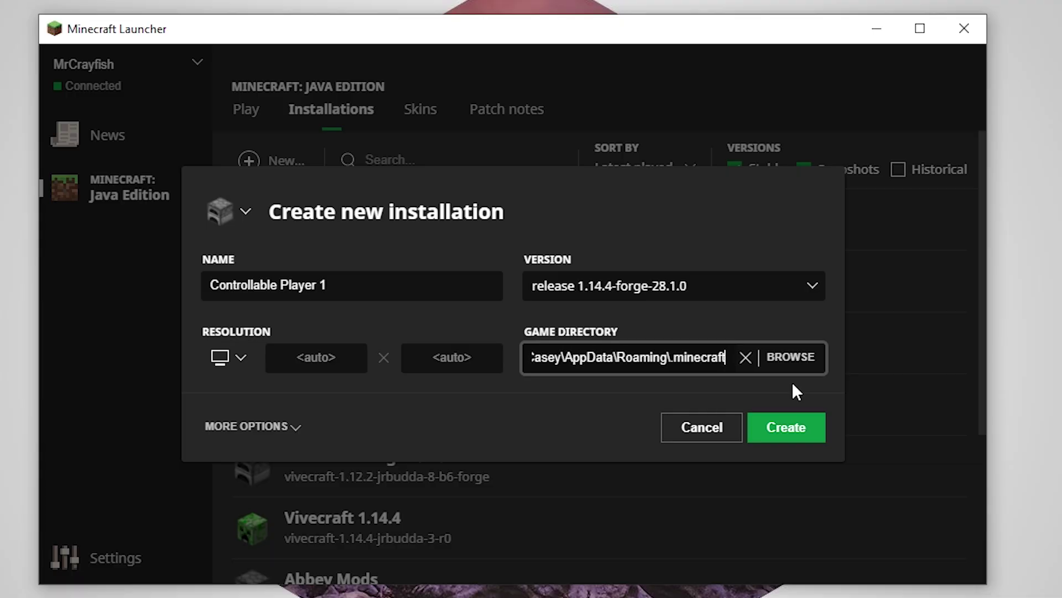
pyautogui.write('-contra')
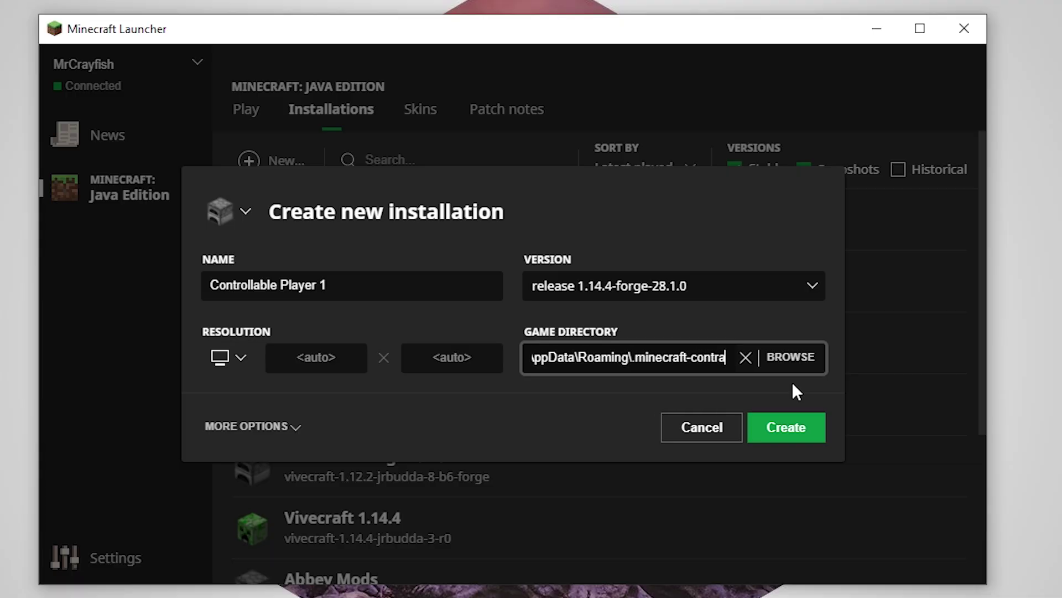
pyautogui.press('BackSpace')
pyautogui.write('oll')
pyautogui.press('BackSpace')
pyautogui.press('BackSpace')
pyautogui.press('BackSpace')
pyautogui.write('ollable-1')
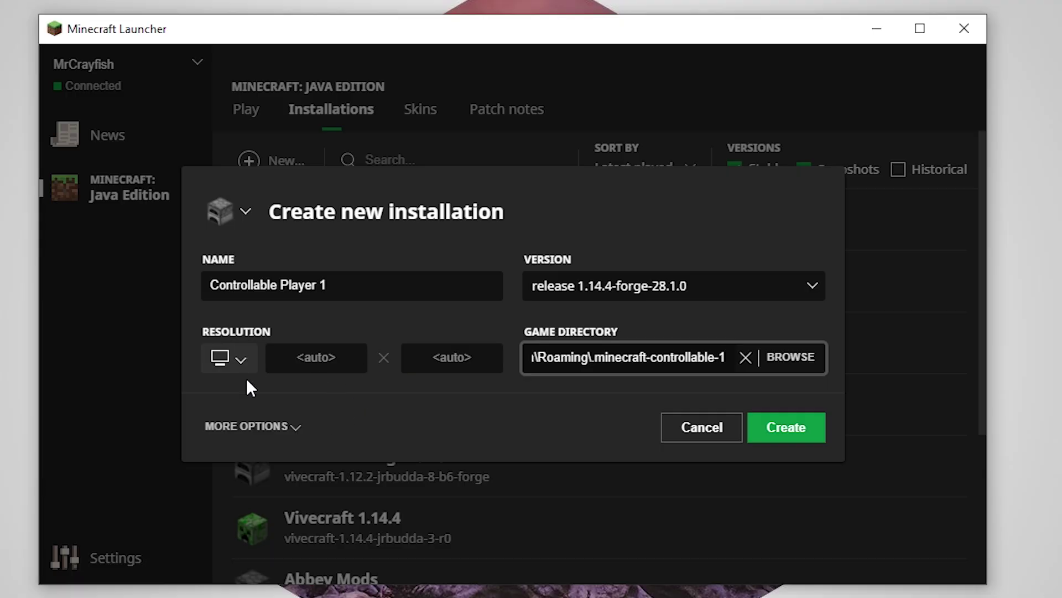
# - Show the Java executable and JVM argument settings, and create the Controllable Player 1 installation with them left at default
pyautogui.click(280, 429)
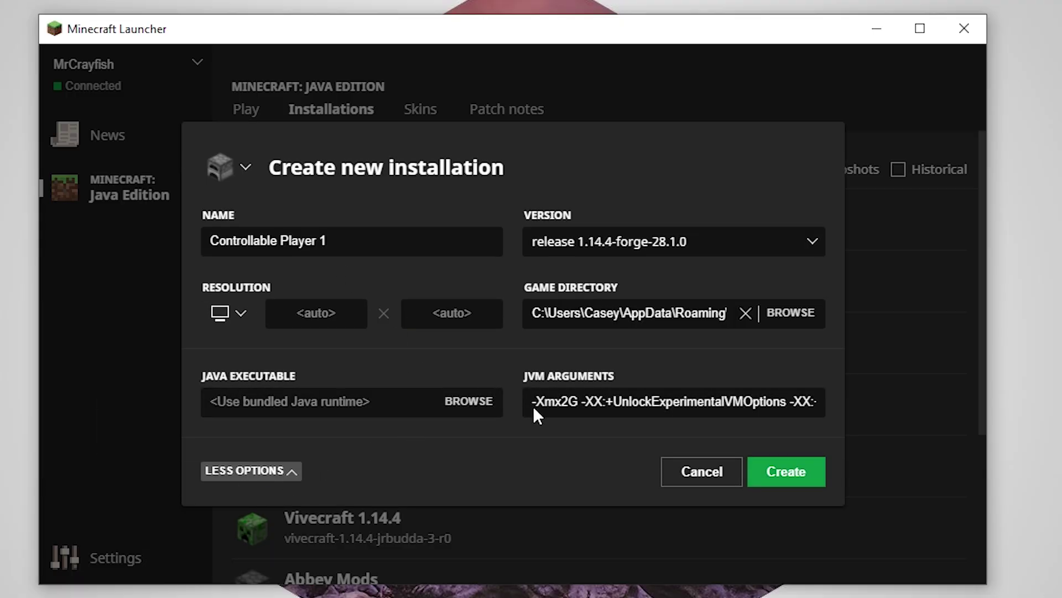
pyautogui.click(280, 472)
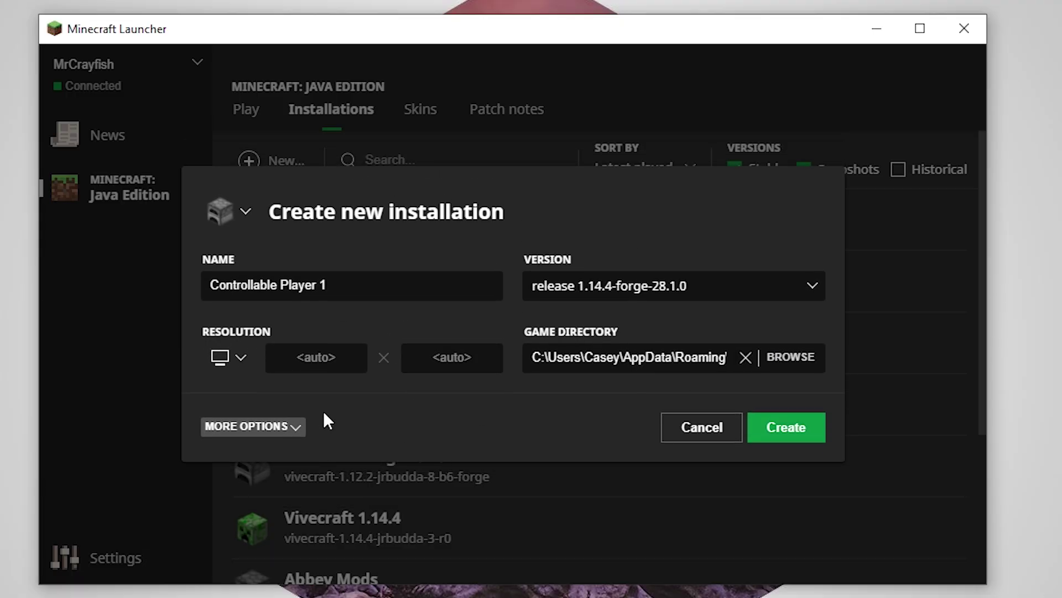
pyautogui.click(284, 427)
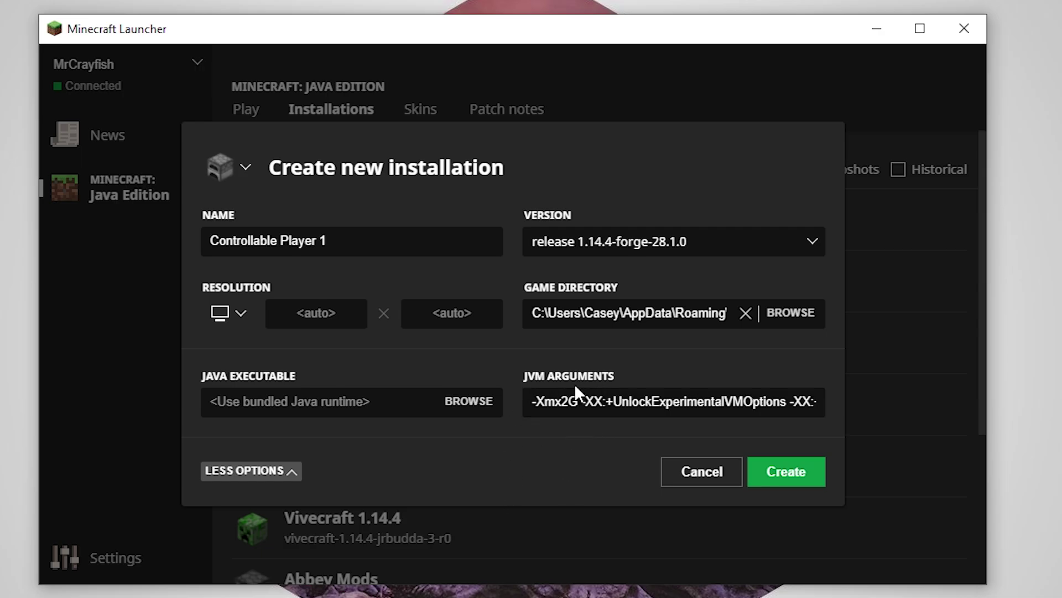
pyautogui.click(797, 481)
# - Duplicate the Controllable Player 1 installation
pyautogui.scroll(-1, 418, 354)
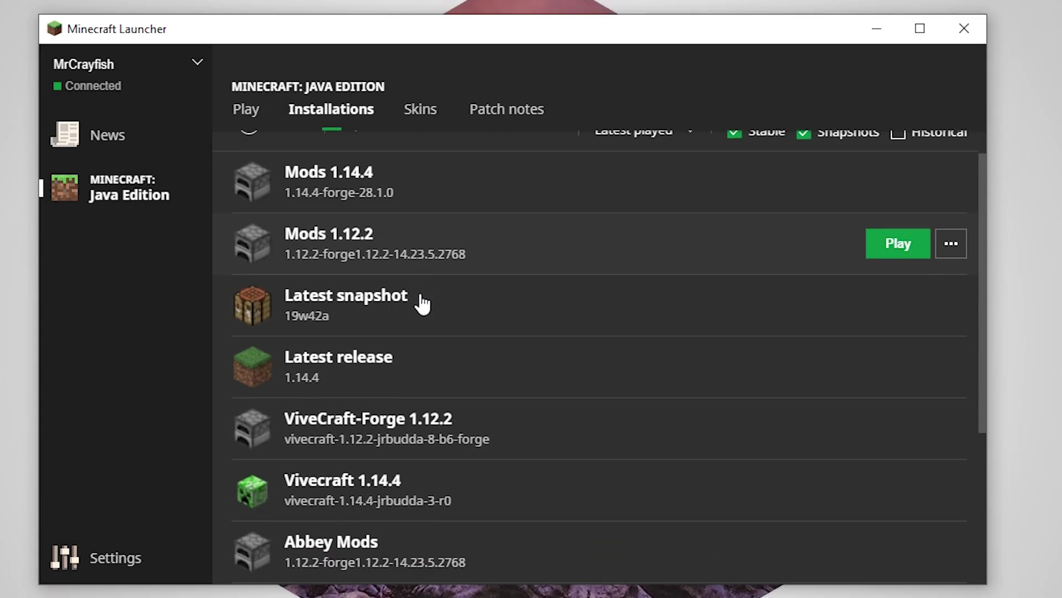
pyautogui.scroll(-5, 458, 570)
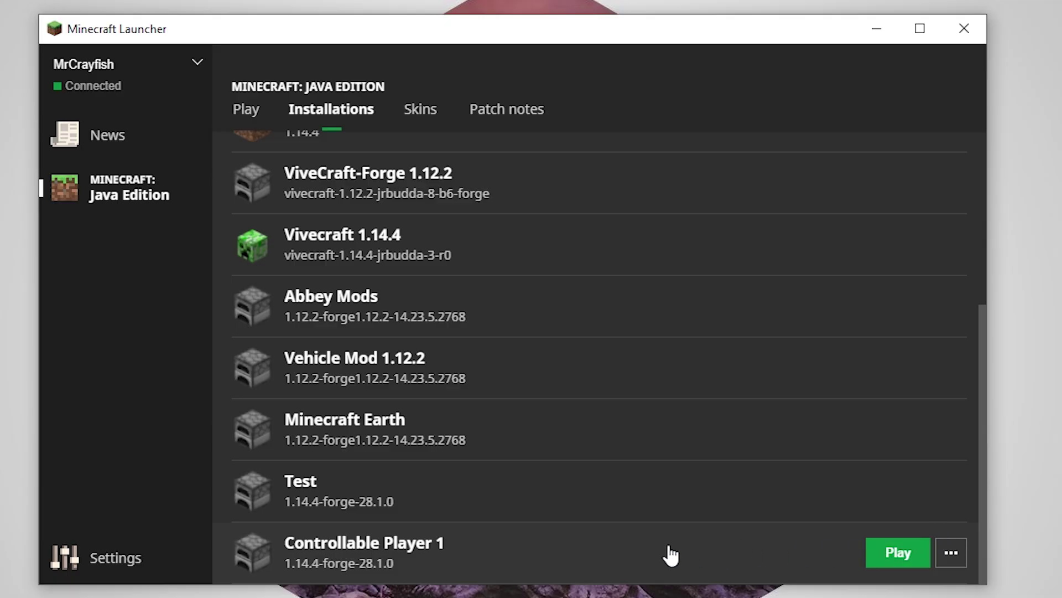
pyautogui.click(952, 553)
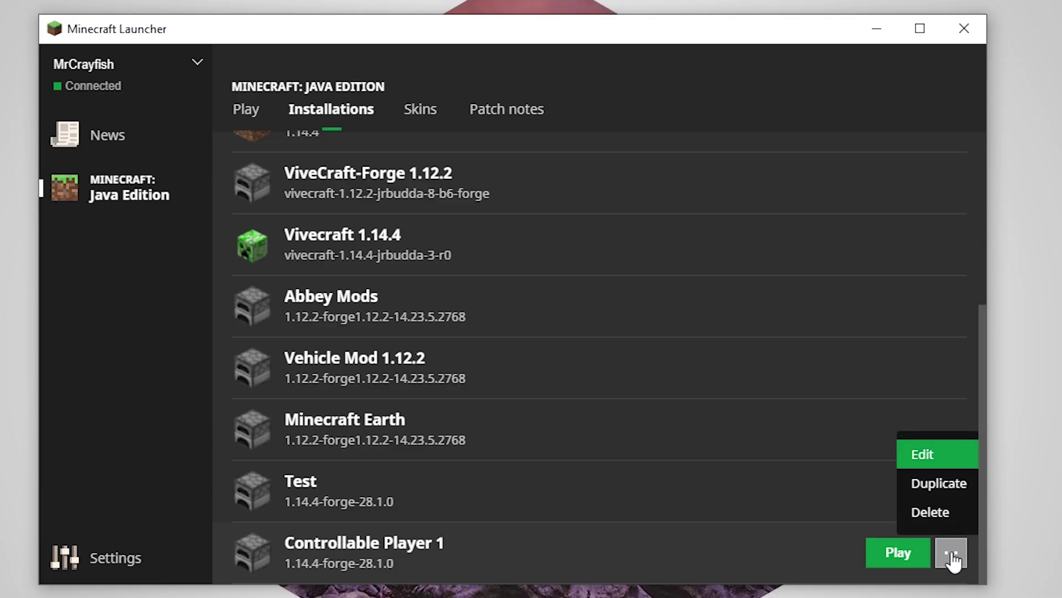
pyautogui.click(947, 498)
# - Open the duplicated installation for editing and rename it Controllable Player 2
pyautogui.scroll(-2, 640, 572)
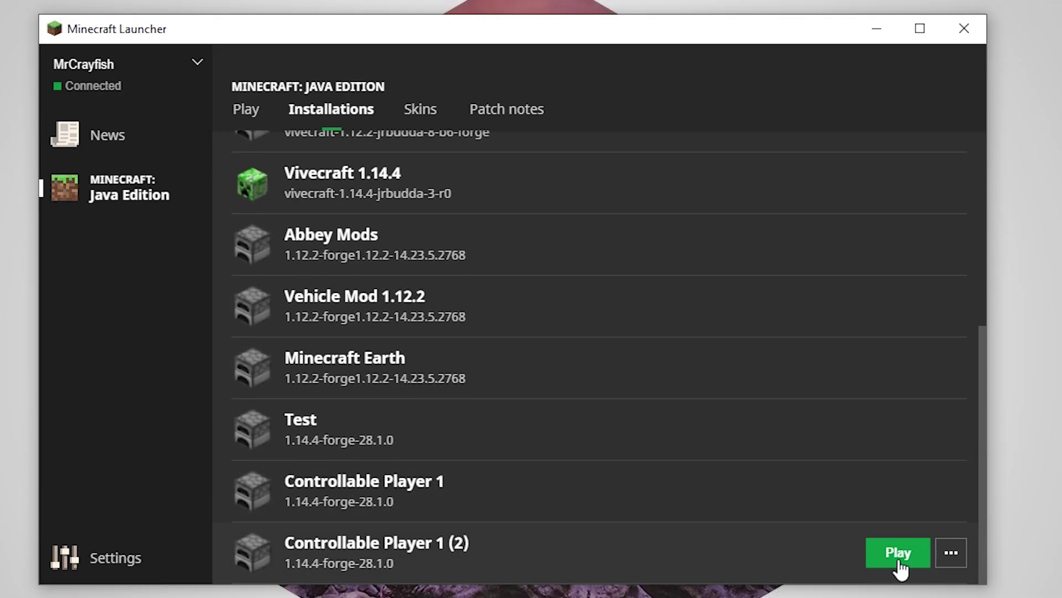
pyautogui.click(951, 553)
pyautogui.click(921, 455)
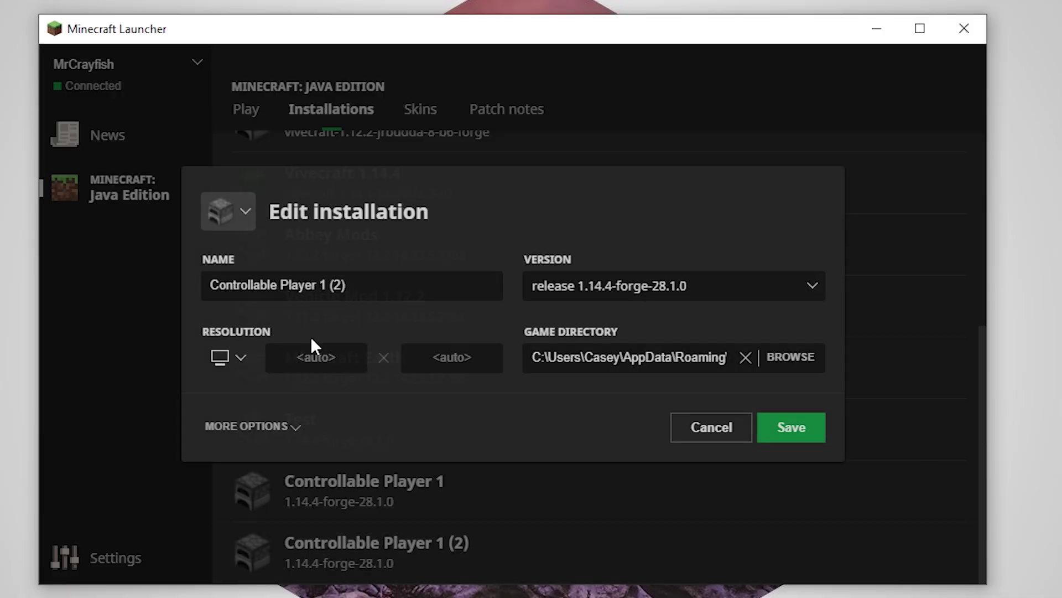
pyautogui.moveTo(346, 284); pyautogui.dragTo(321, 284)
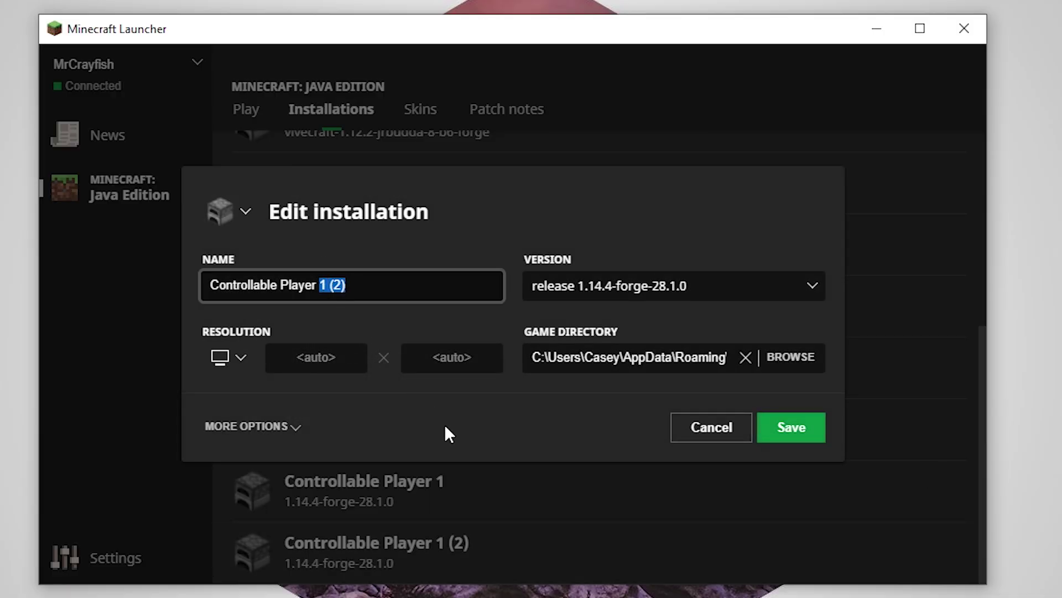
pyautogui.write('2')
# - Change the end of the duplicate's game directory to .minecraft-controllable-2 and save the installation
pyautogui.tripleClick(711, 358)
pyautogui.click(691, 357)
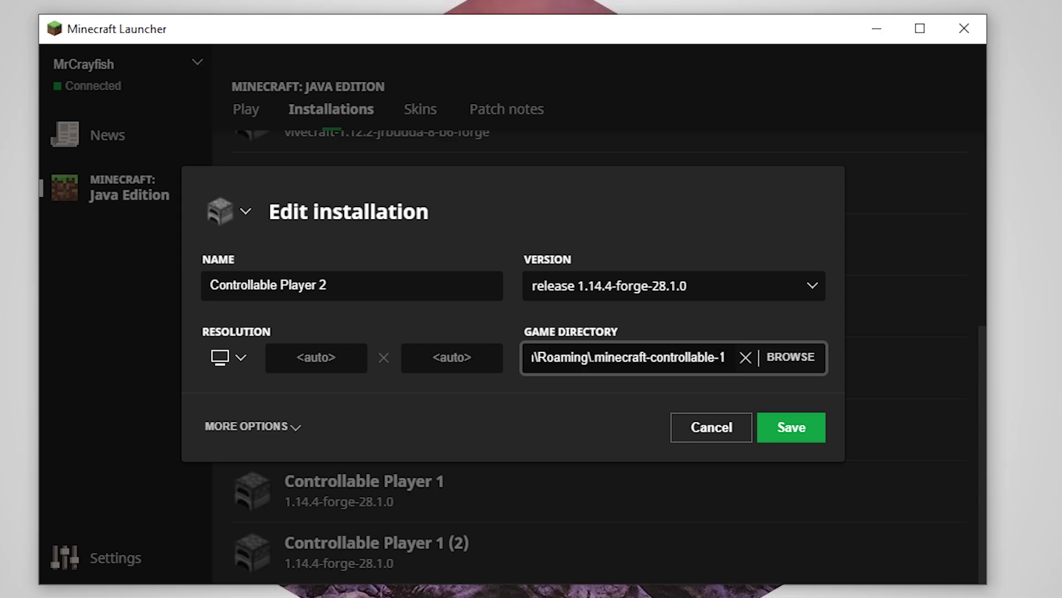
pyautogui.moveTo(719, 357); pyautogui.dragTo(768, 386)
pyautogui.write('2')
pyautogui.click(788, 432)
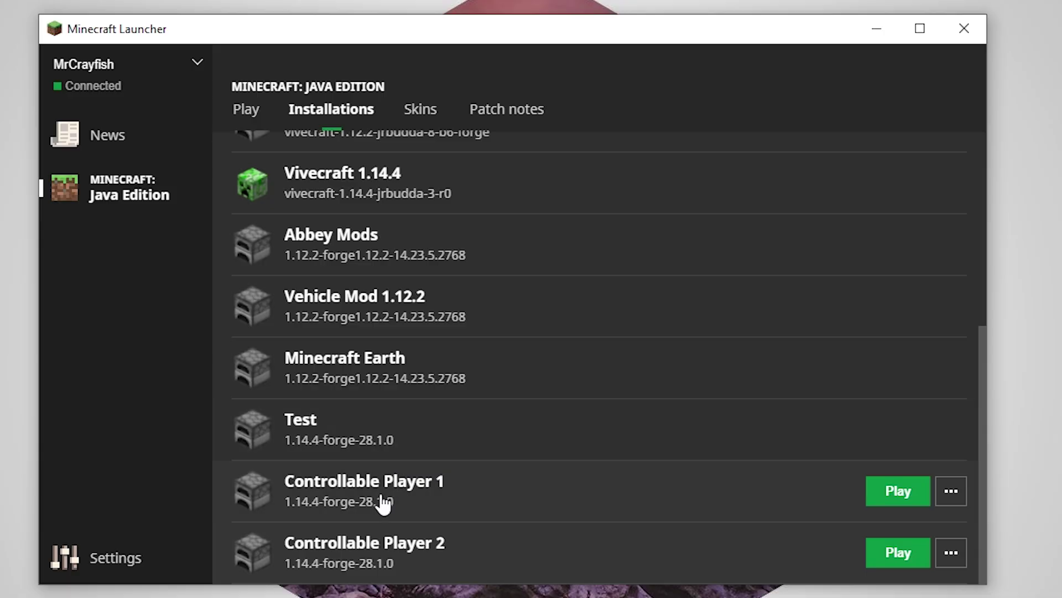
# - Launch Controllable Player 1 and Controllable Player 2, choosing to start the second game anyway
pyautogui.click(885, 495)
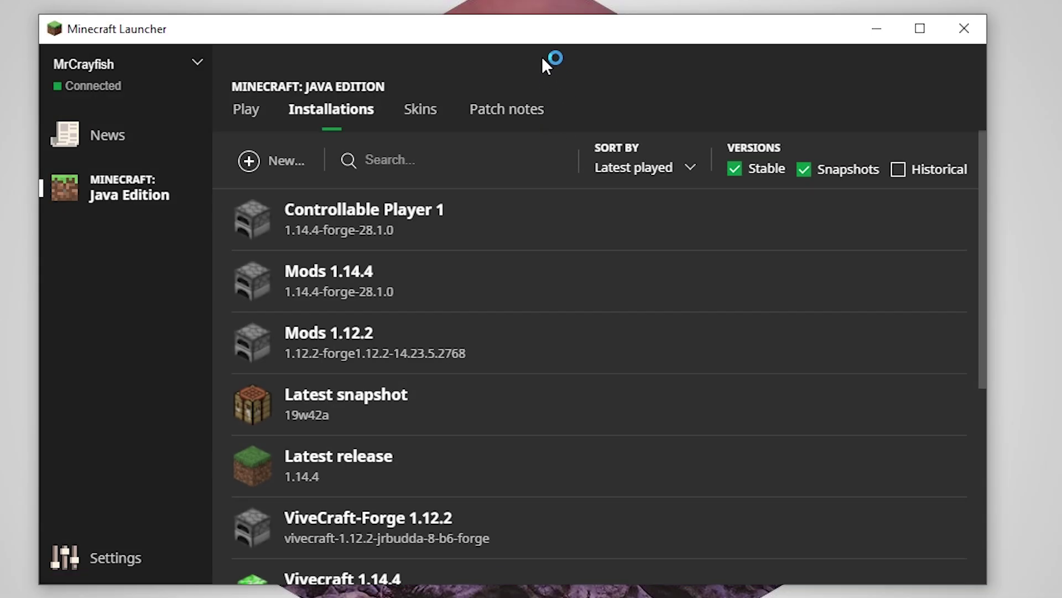
pyautogui.scroll(-6, 622, 332)
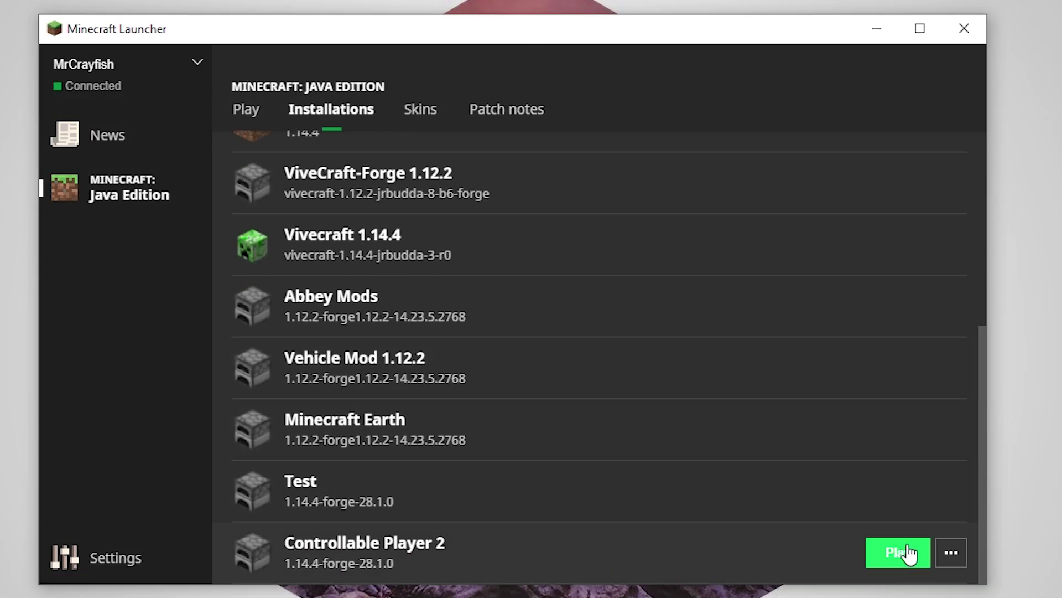
pyautogui.click(907, 552)
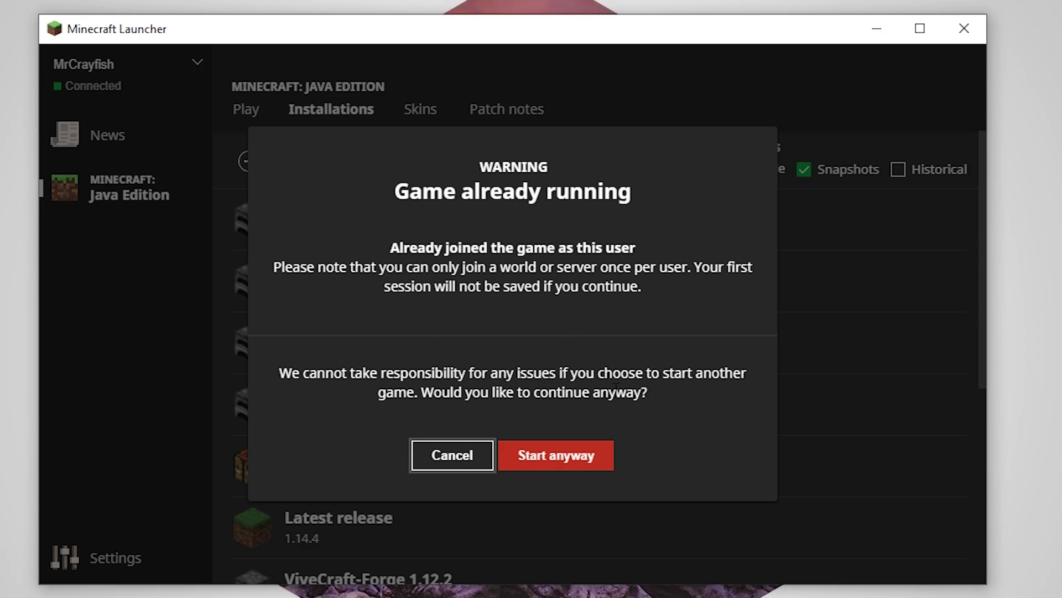
pyautogui.click(595, 462)
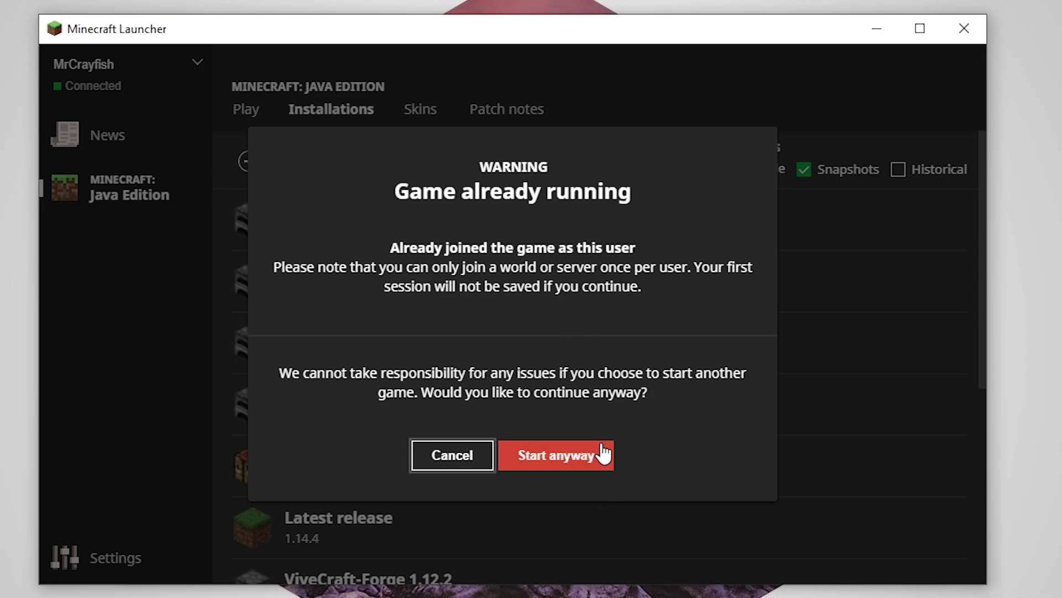
pyautogui.click(568, 464)
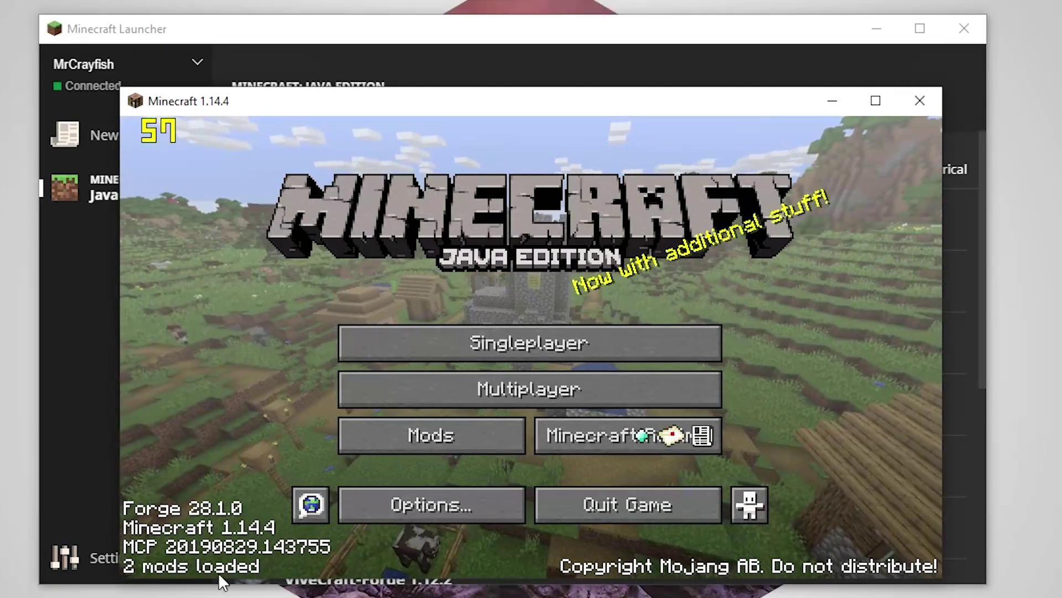
# - Quit both running Minecraft 1.14.4 games from their title screens
pyautogui.click(391, 434)
pyautogui.click(569, 551)
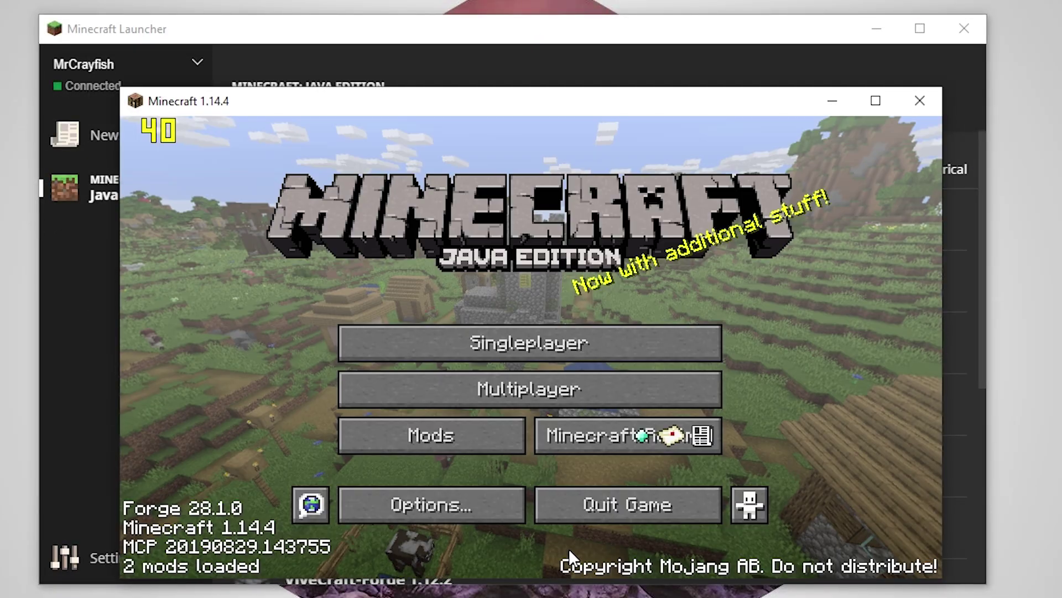
pyautogui.click(629, 502)
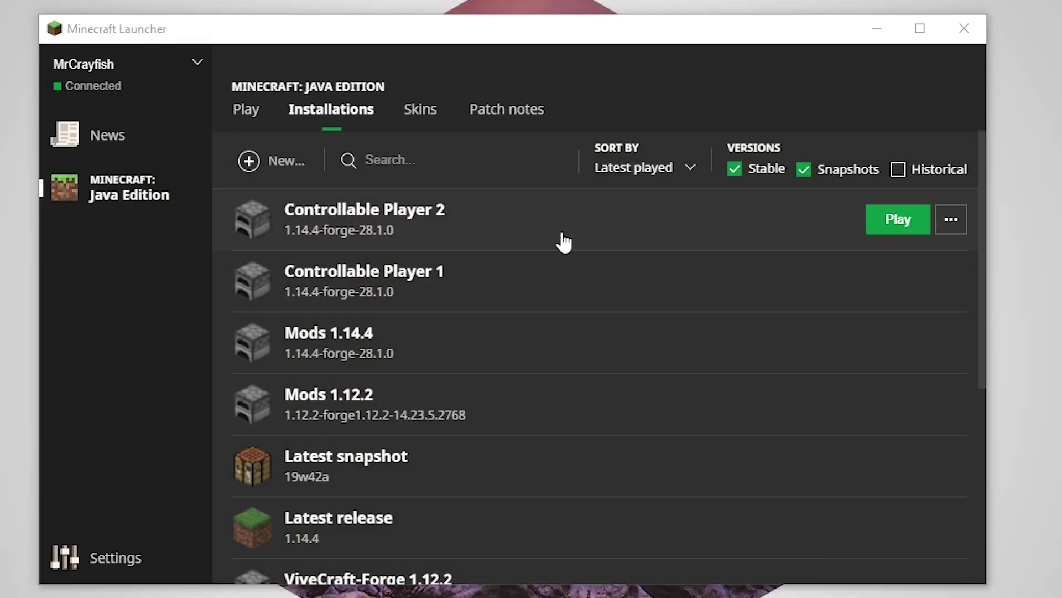
pyautogui.doubleClick(535, 279)
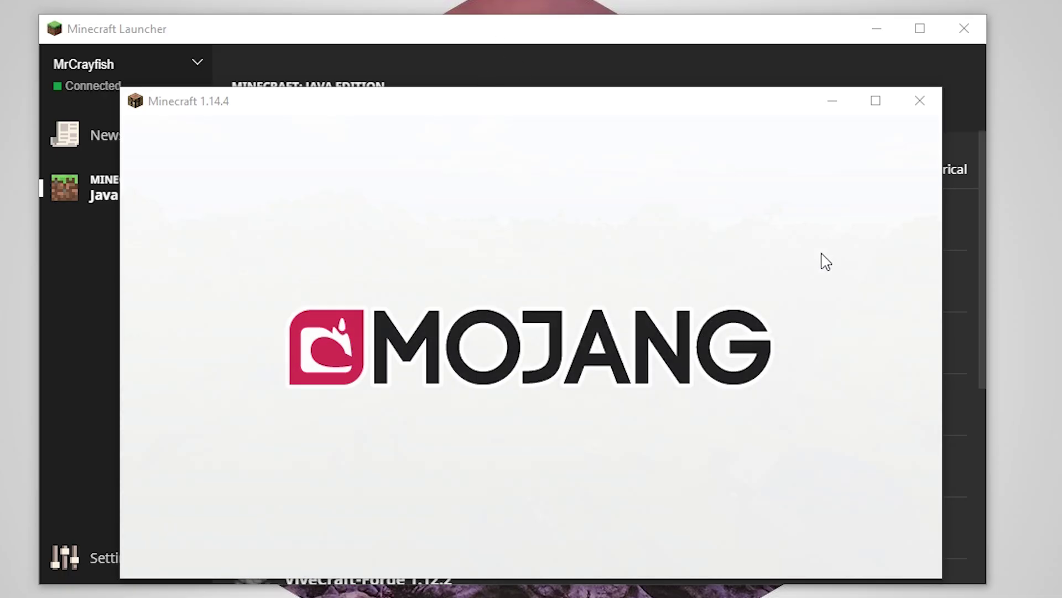
pyautogui.click(676, 498)
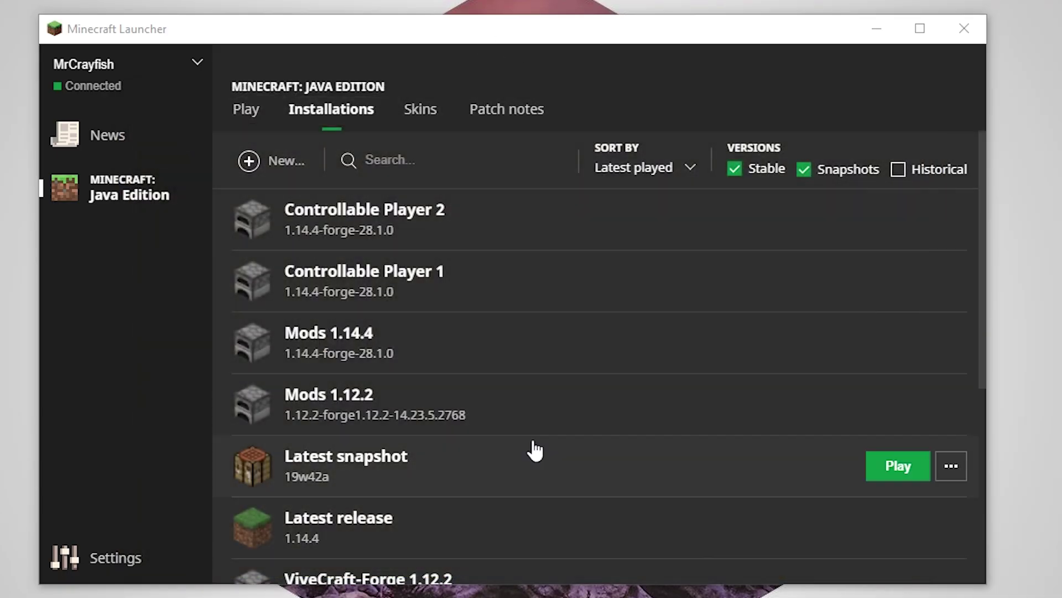
# - Open the Controllable Player 2 installation for editing, select its game directory path and save the installation
pyautogui.scroll(-5, 484, 475)
pyautogui.scroll(5, 502, 481)
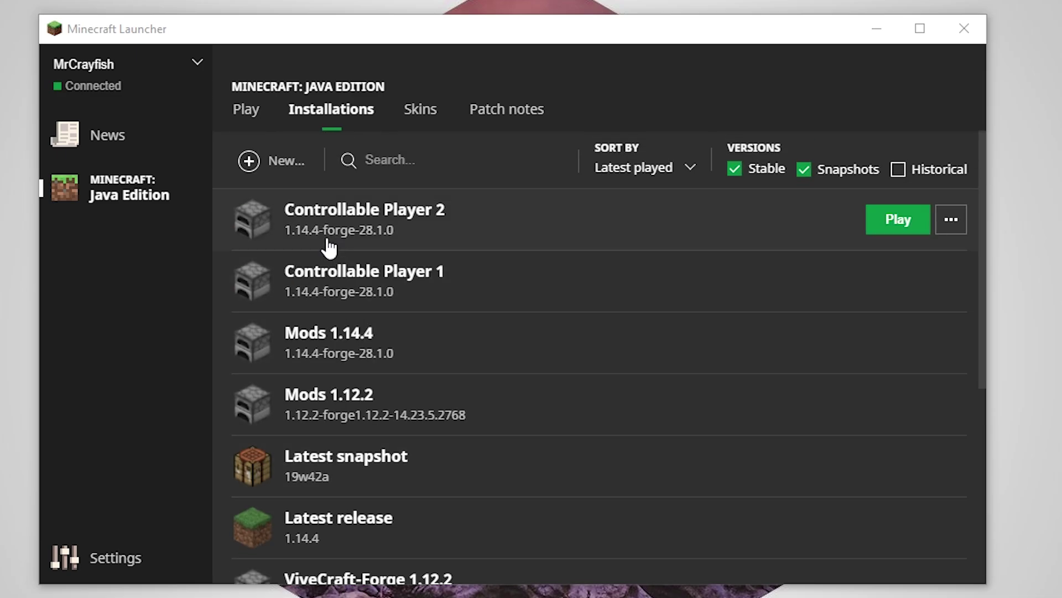
pyautogui.click(949, 233)
pyautogui.click(920, 260)
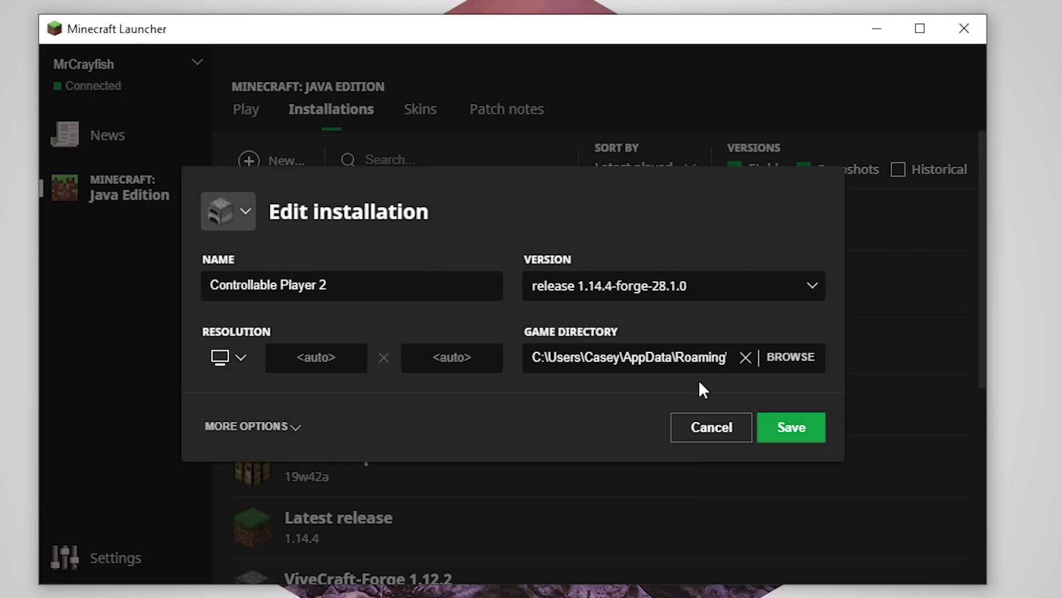
pyautogui.tripleClick(664, 357)
pyautogui.click(771, 434)
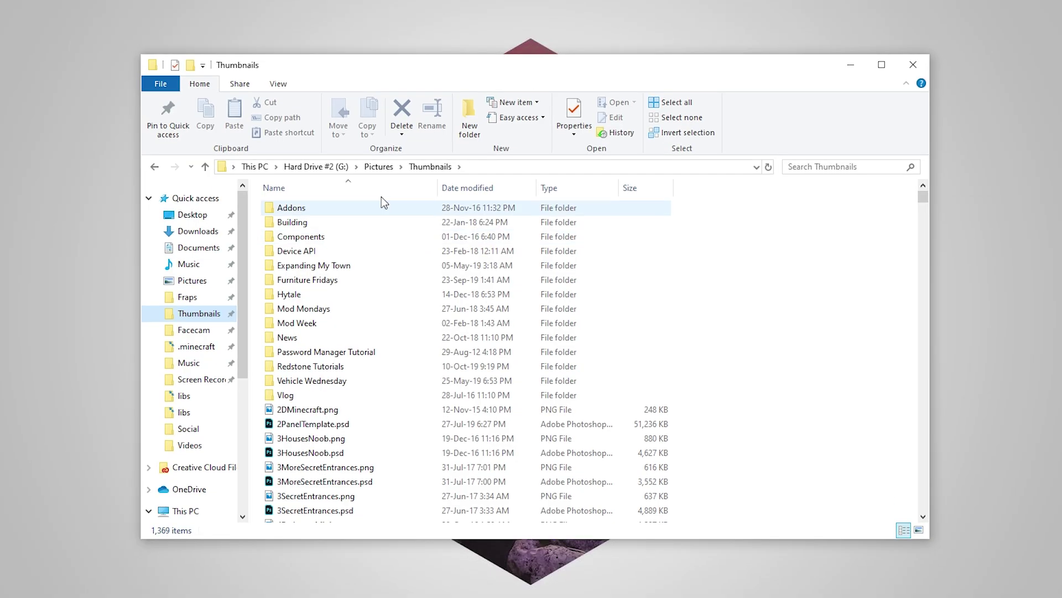
# - View the .minecraft-controllable-2 game directory in AppData\Roaming, followed by its sibling .minecraft-controllable-1
pyautogui.click(489, 163)
pyautogui.write('C:\\Users\\Casey\\AppData\\Roaming\\.minecraft-controllable-2')
pyautogui.press('Return')
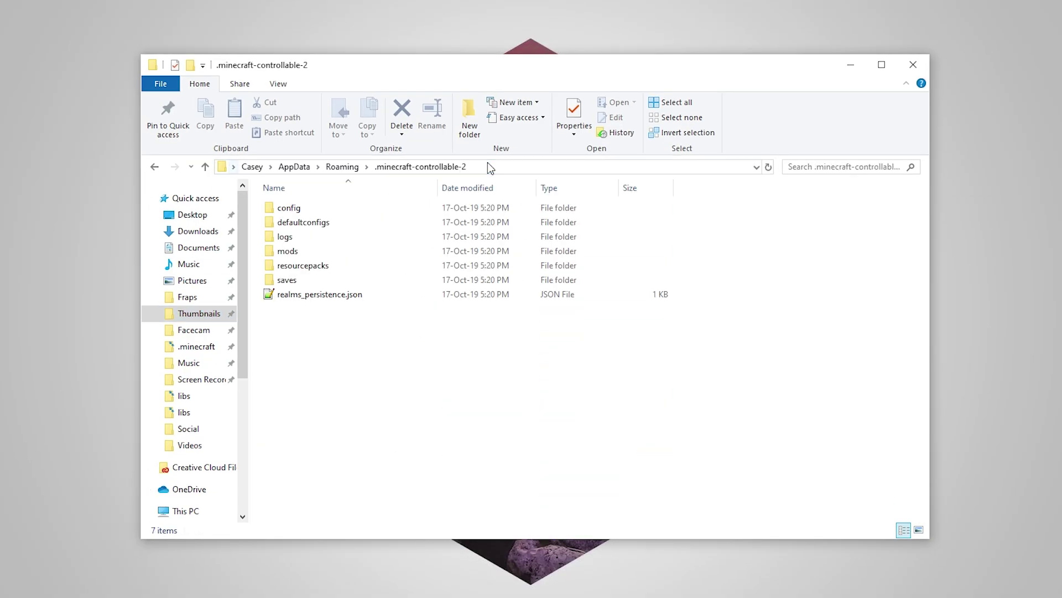
pyautogui.click(342, 167)
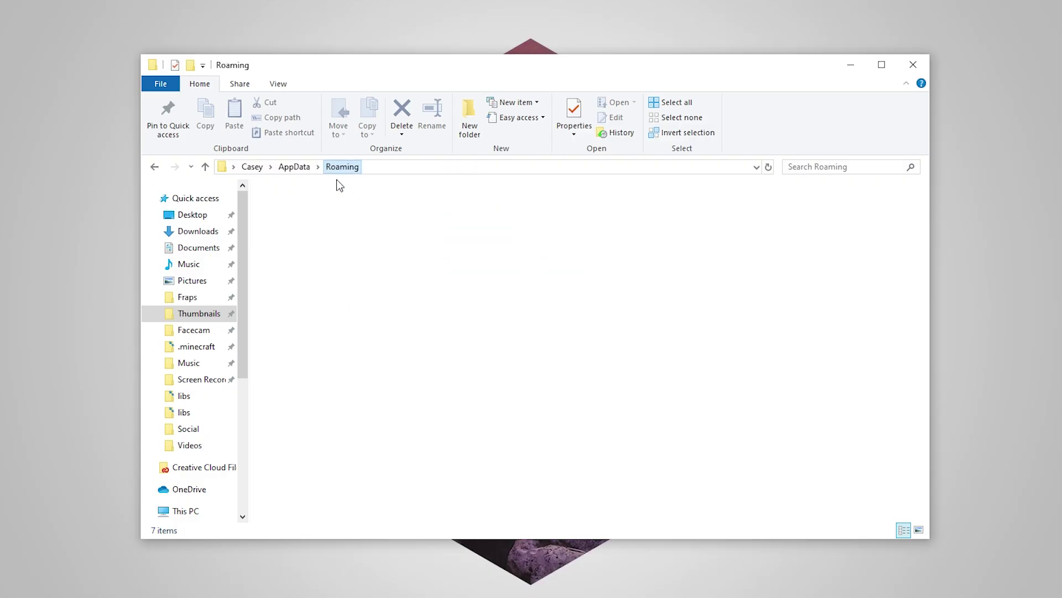
pyautogui.click(346, 339)
pyautogui.doubleClick(345, 339)
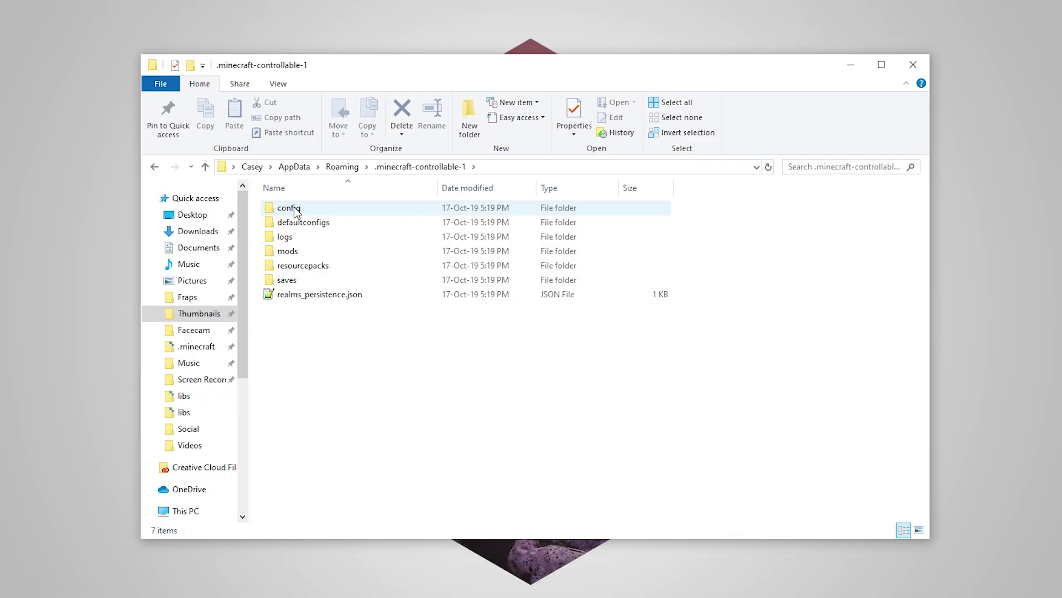
# - Examine the config folder inside the .minecraft-controllable-2 game directory
pyautogui.click(154, 167)
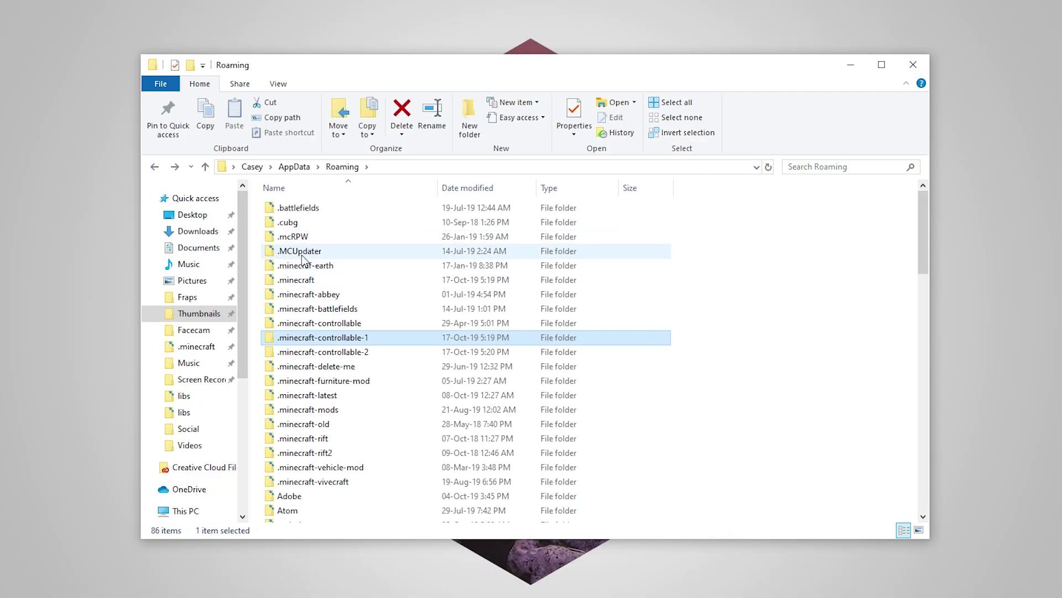
pyautogui.doubleClick(343, 354)
pyautogui.doubleClick(288, 208)
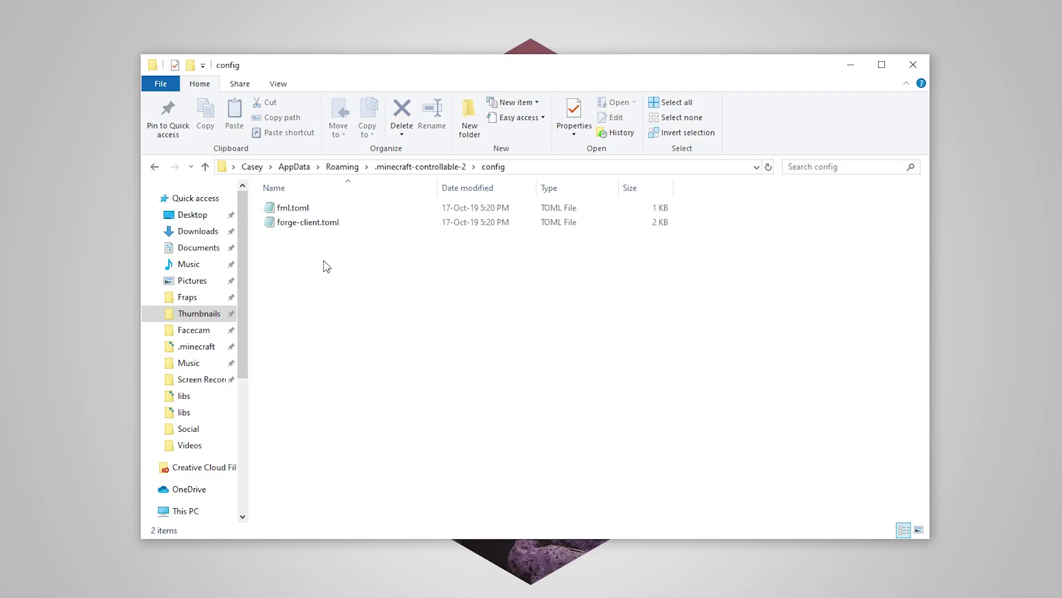
pyautogui.click(154, 167)
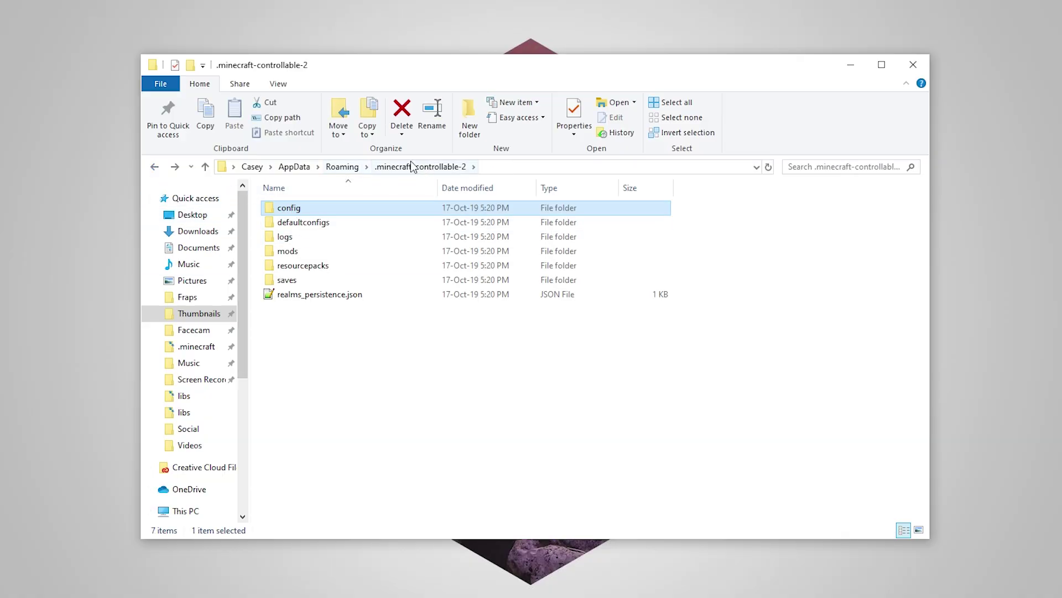
# - Go to the .minecraft-controllable-1 folder under Roaming and minimize the file window
pyautogui.click(342, 167)
pyautogui.doubleClick(337, 339)
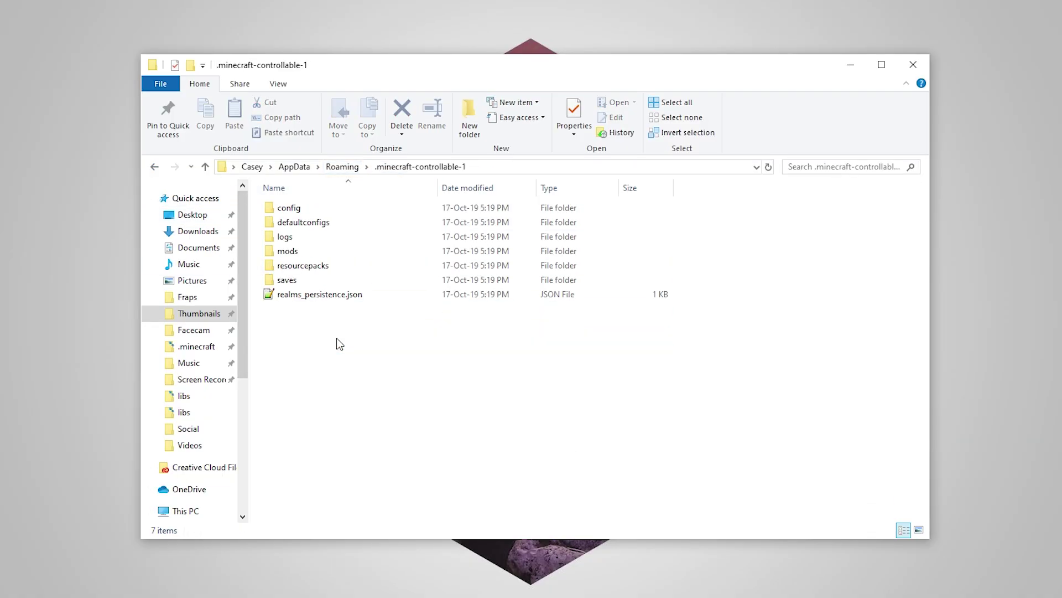
pyautogui.moveTo(294, 227)
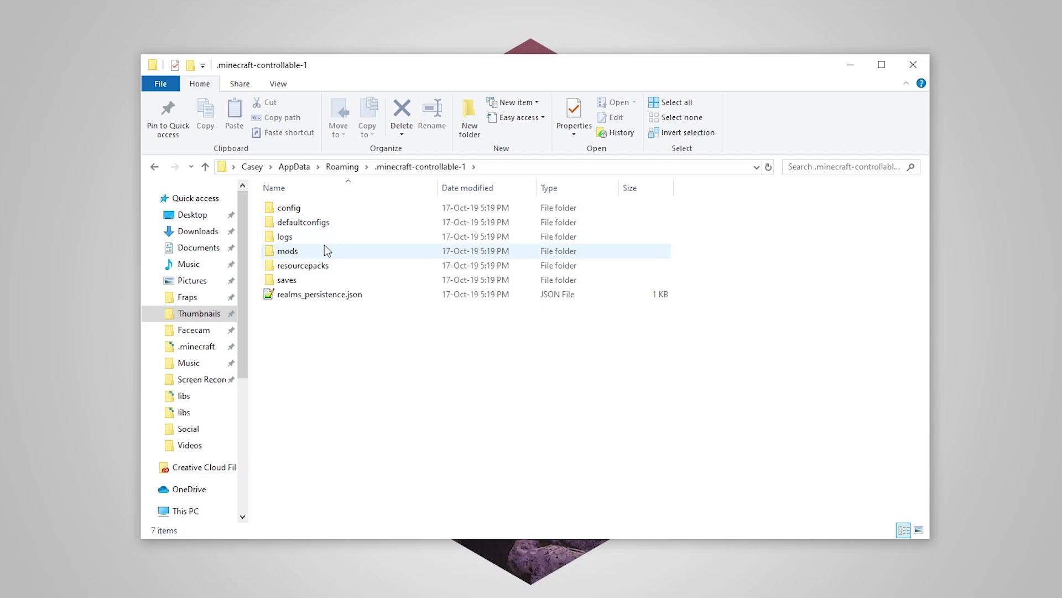
pyautogui.click(850, 66)
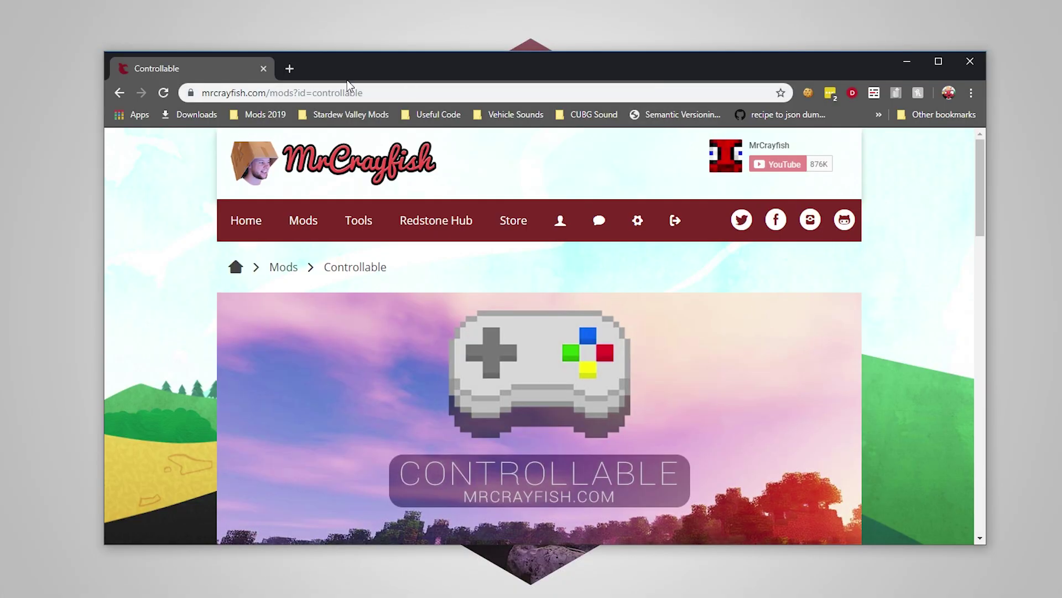
# - Download Controllable v0.6.1 for Minecraft 1.14.4 from the mod page and keep the jar file
pyautogui.scroll(-2, 597, 305)
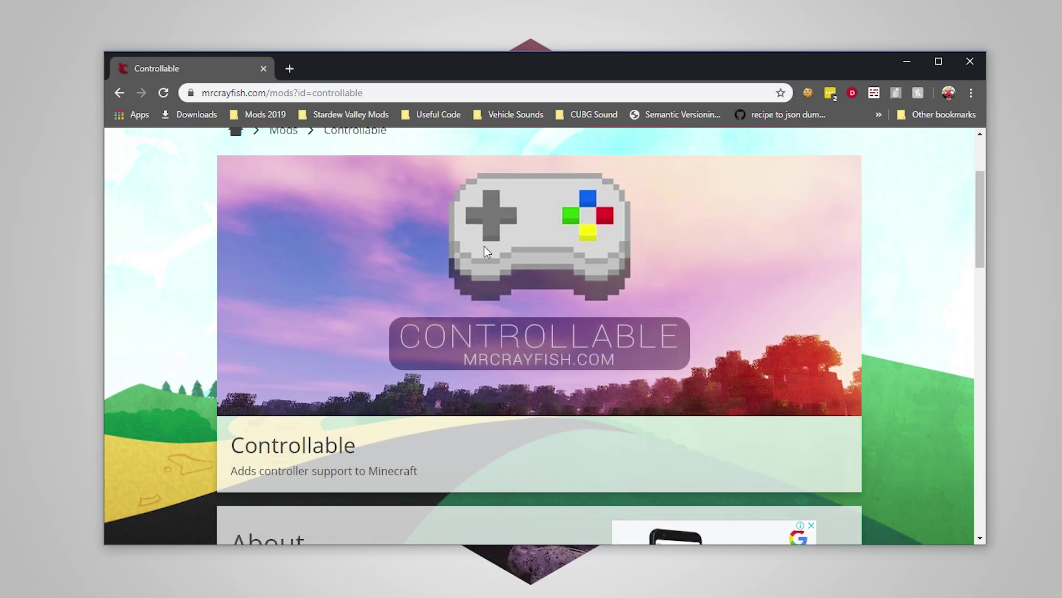
pyautogui.scroll(-15, 508, 236)
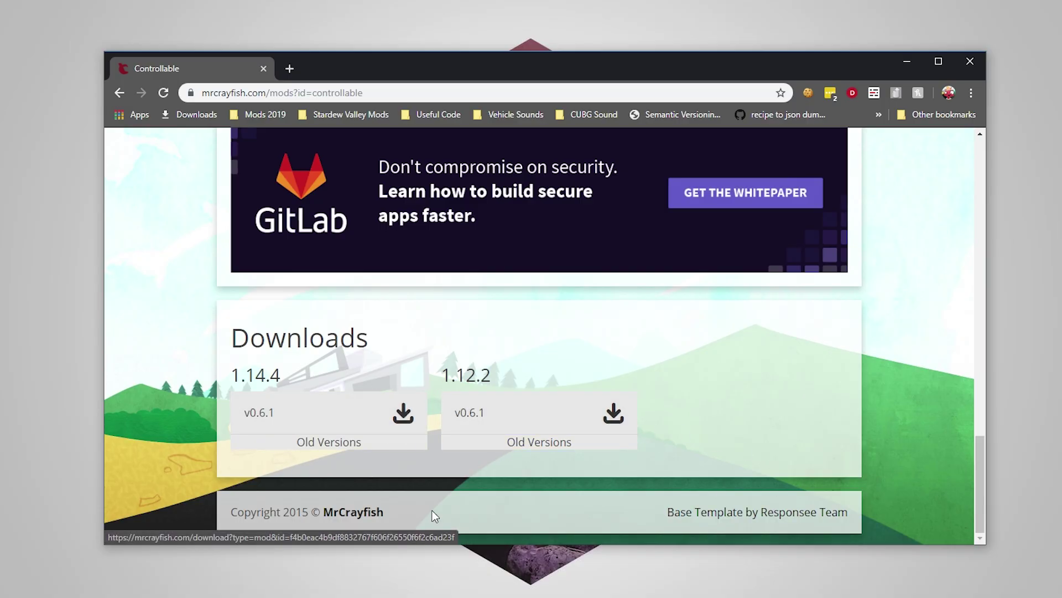
pyautogui.moveTo(294, 386); pyautogui.dragTo(230, 379)
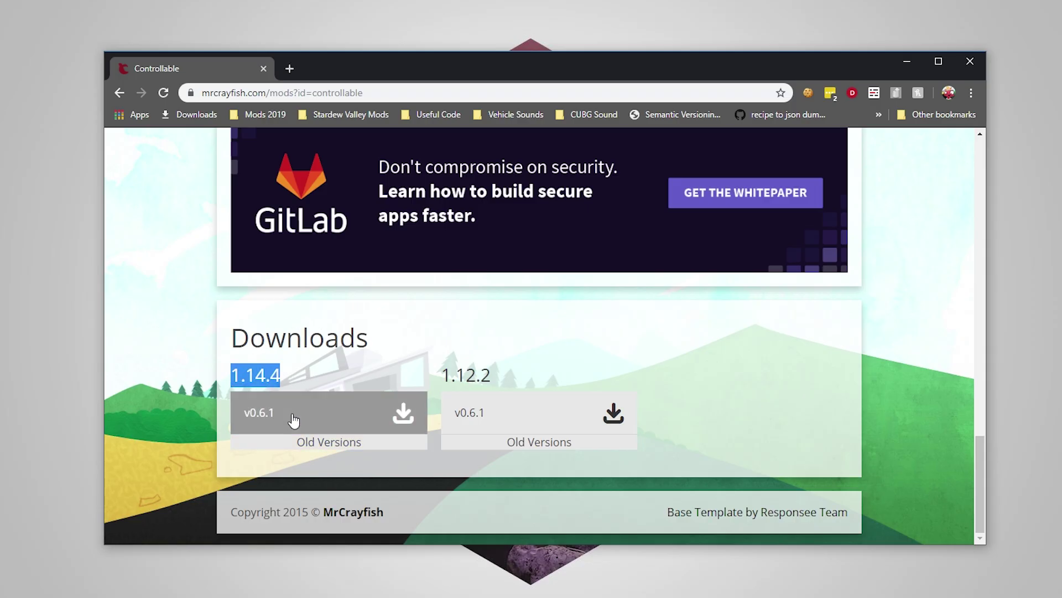
pyautogui.click(397, 418)
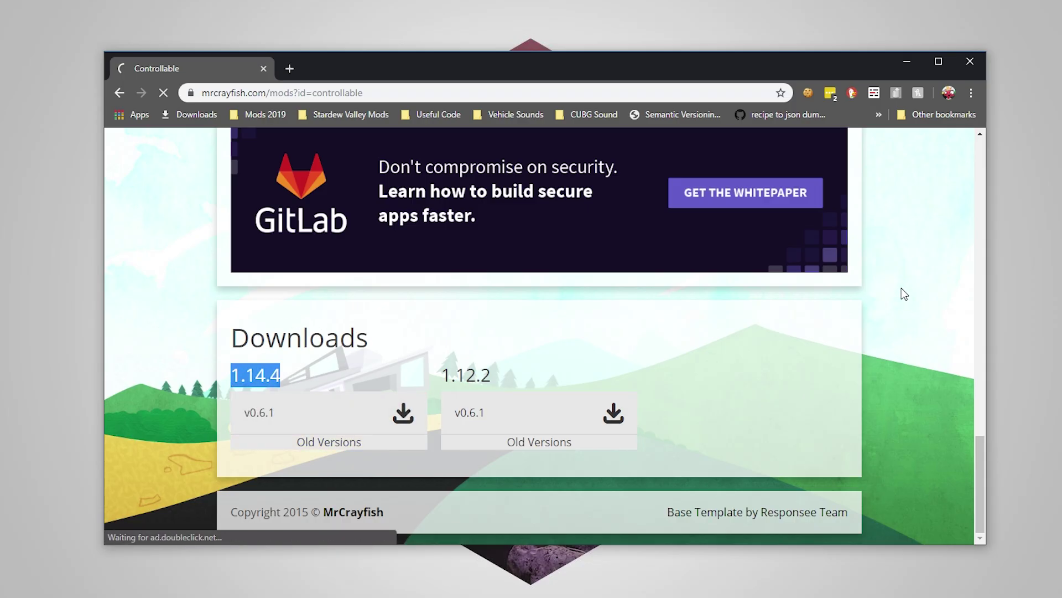
pyautogui.scroll(-5, 922, 284)
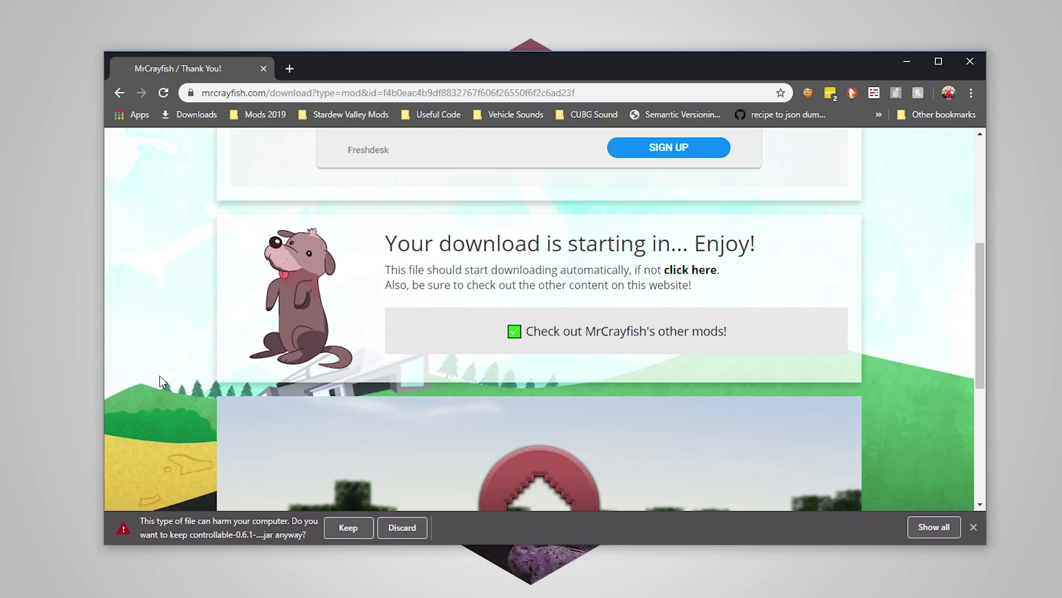
pyautogui.scroll(5, 159, 377)
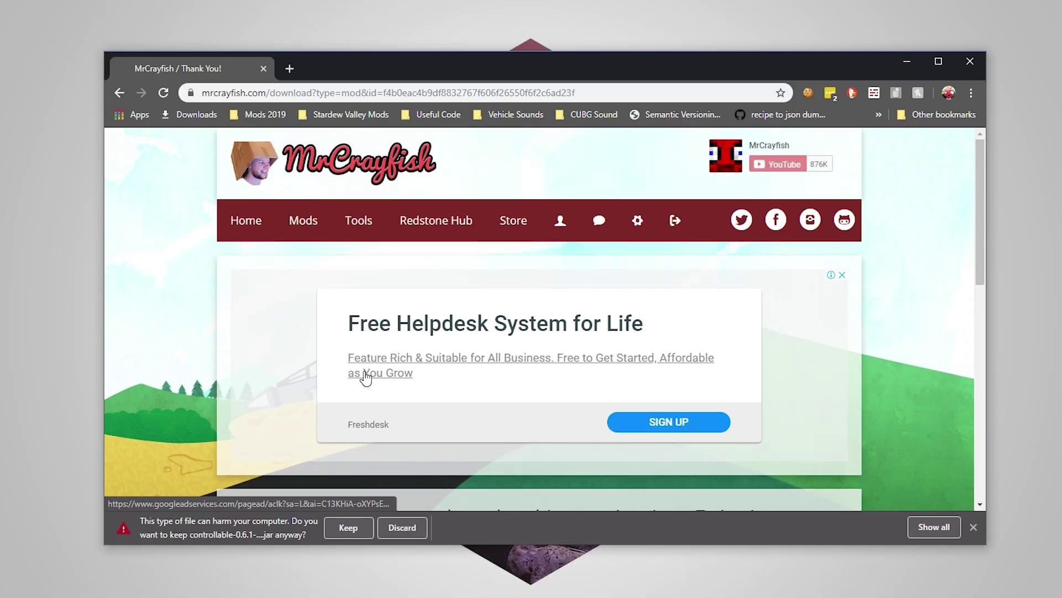
pyautogui.click(347, 527)
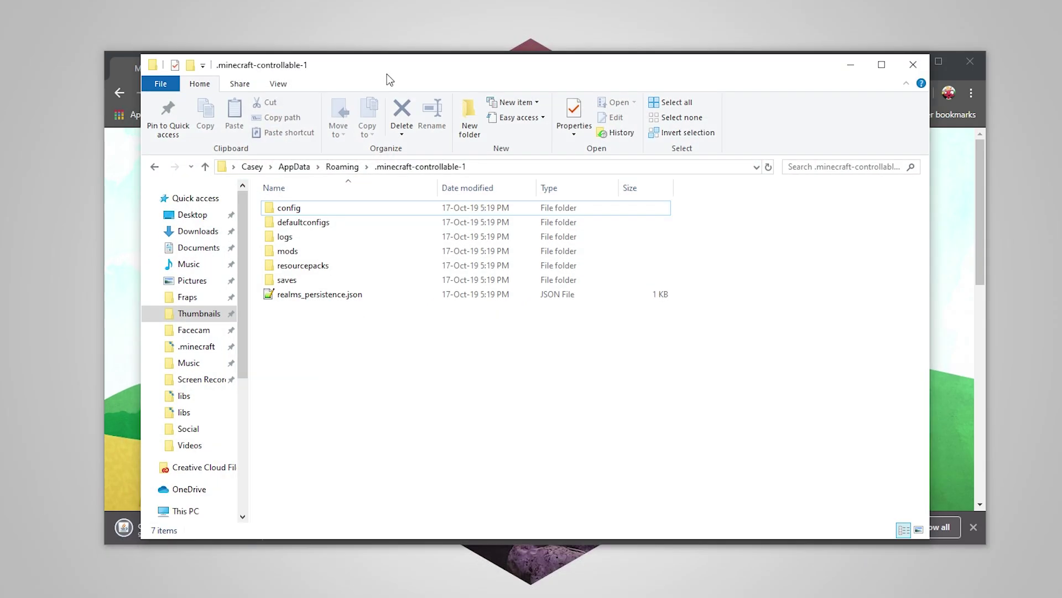
# - Arrange the file window and browser side by side and put the downloaded Controllable jar into the mods folder of .minecraft-controllable-1
pyautogui.moveTo(387, 74); pyautogui.dragTo(245, 65)
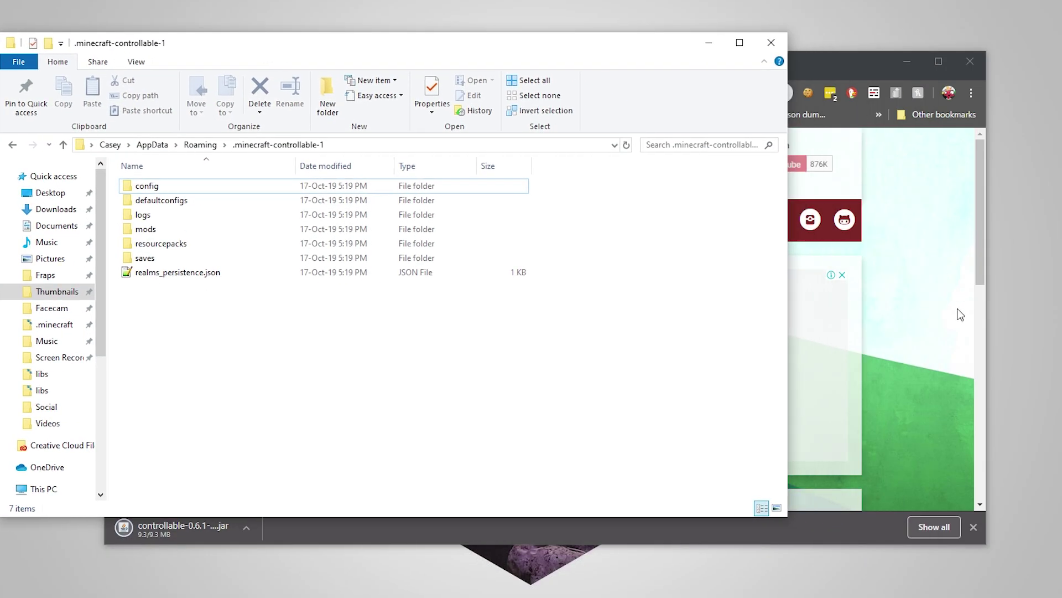
pyautogui.press('super+Right')
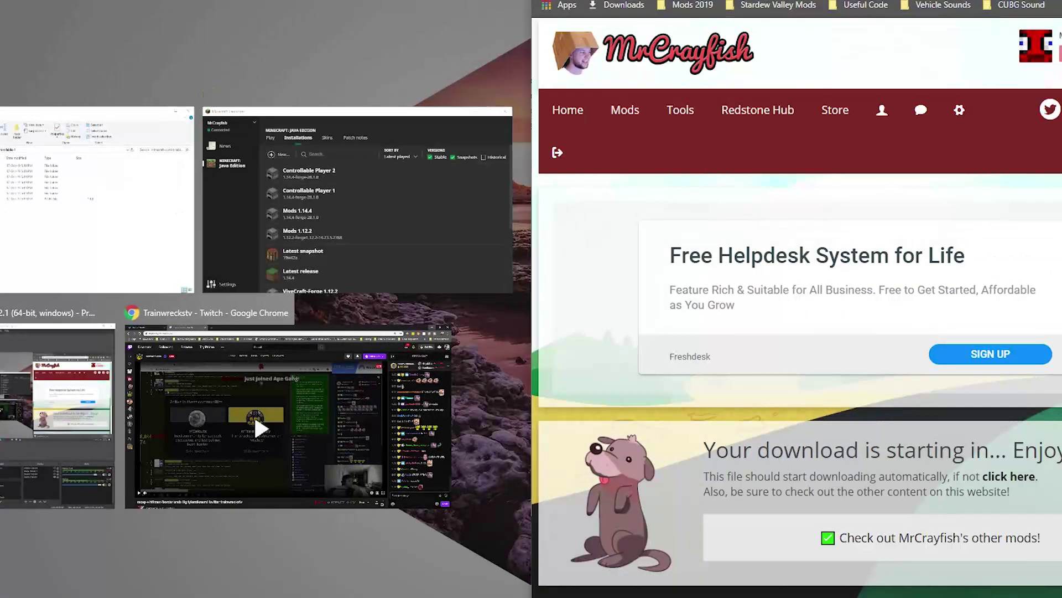
pyautogui.press('Escape')
pyautogui.moveTo(166, 310); pyautogui.dragTo(145, 228)
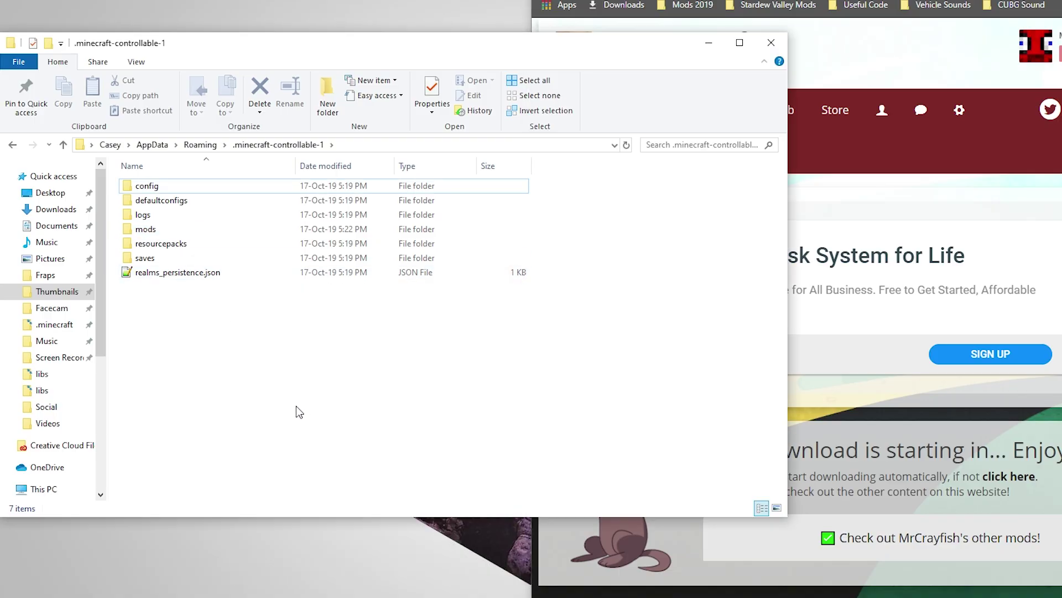
# - Copy controllable-0.6.1-mc1.14.4.jar from the .minecraft-controllable-1 mods folder into the mods folder of .minecraft-controllable-2
pyautogui.doubleClick(142, 229)
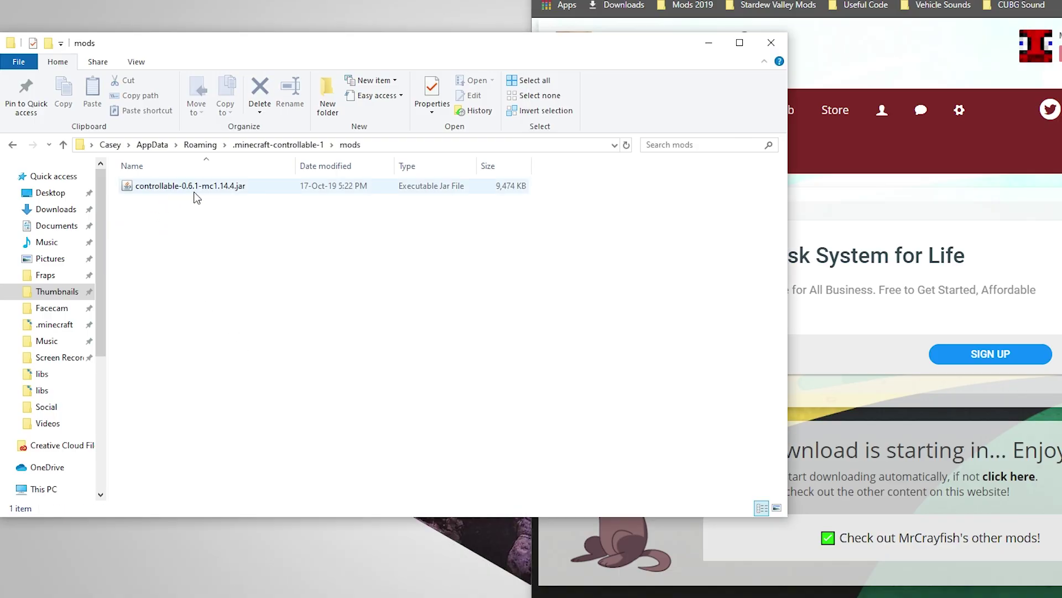
pyautogui.click(194, 192)
pyautogui.click(201, 144)
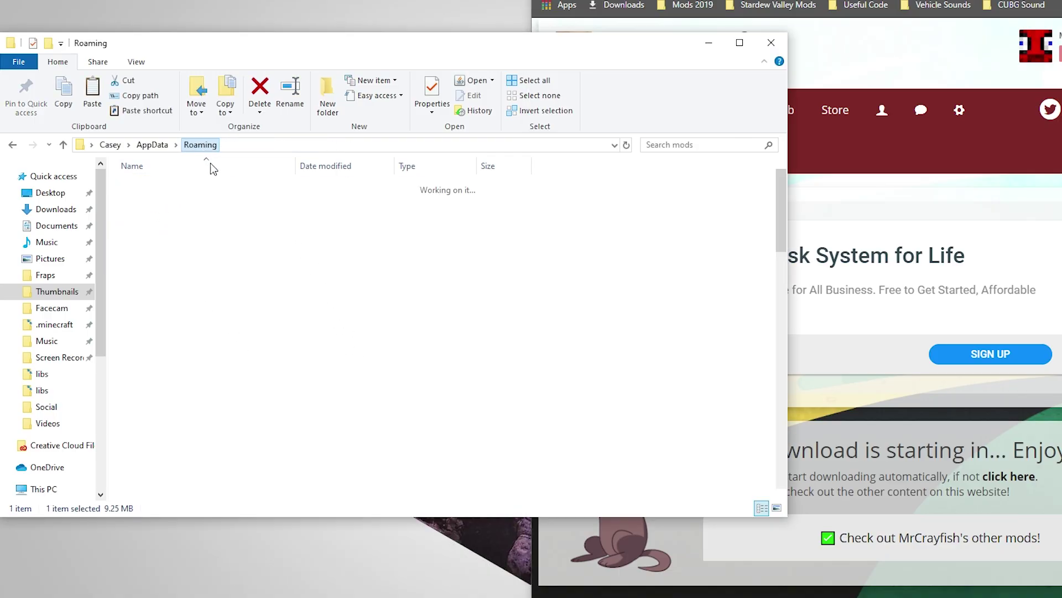
pyautogui.doubleClick(217, 333)
pyautogui.doubleClick(146, 229)
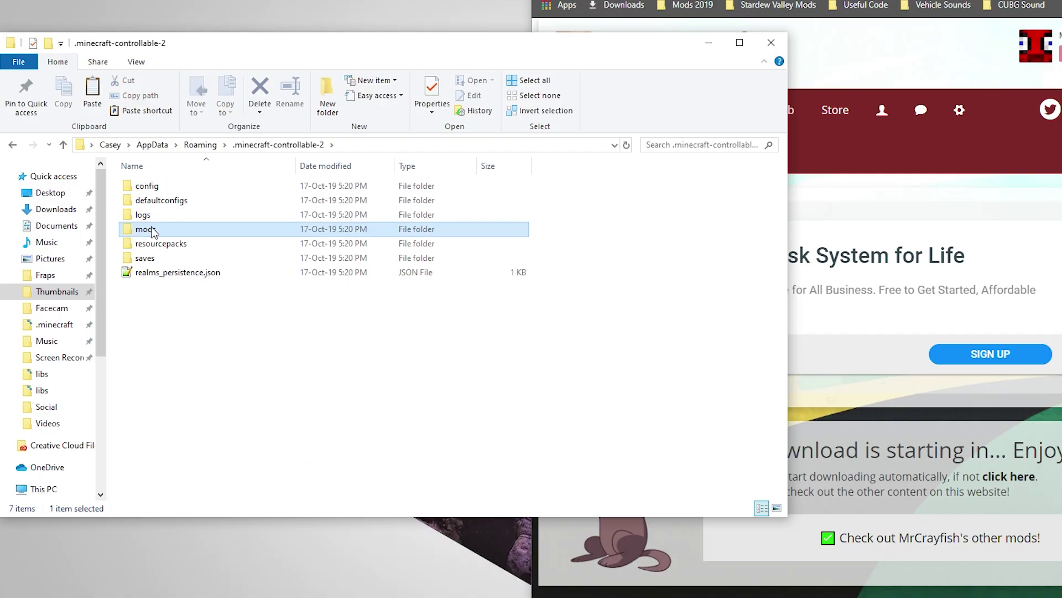
pyautogui.hotkey('ctrl', 'v')
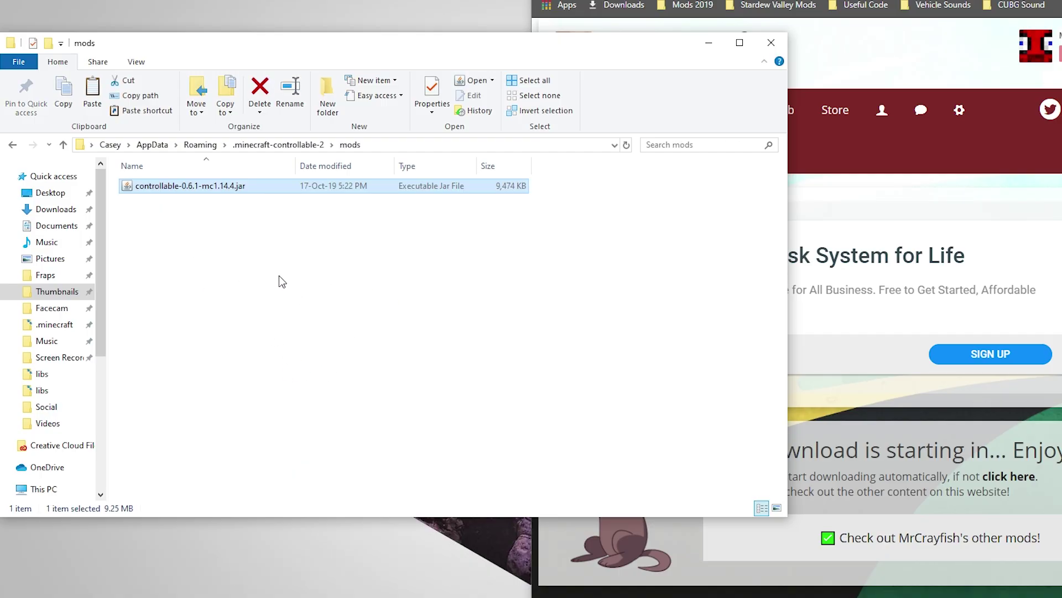
pyautogui.click(227, 260)
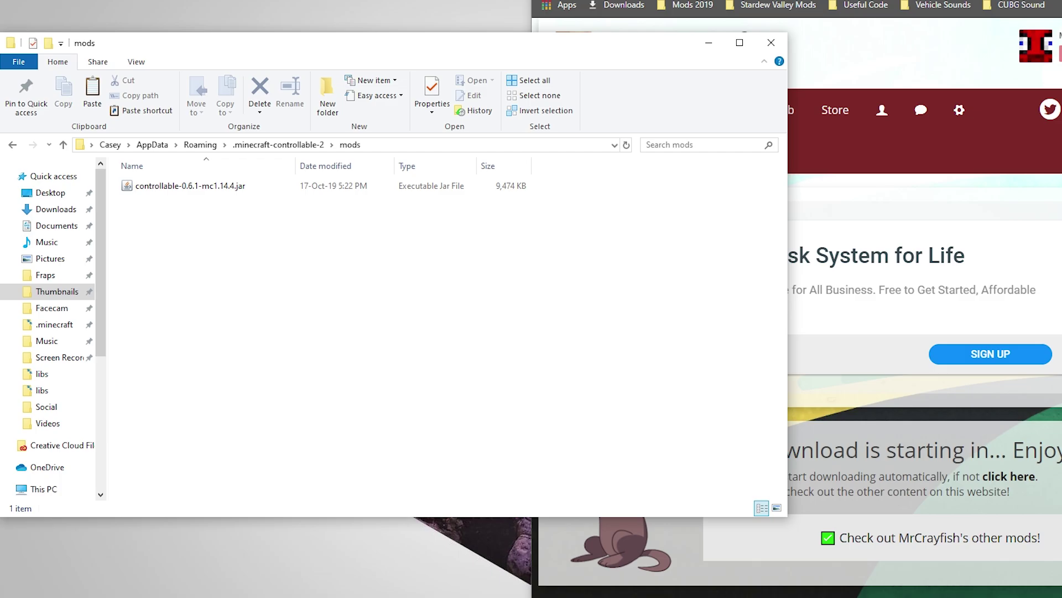
# - Close the mod download page and the file window showing the mods folder
pyautogui.click(913, 310)
pyautogui.hotkey('ctrl', 'w')
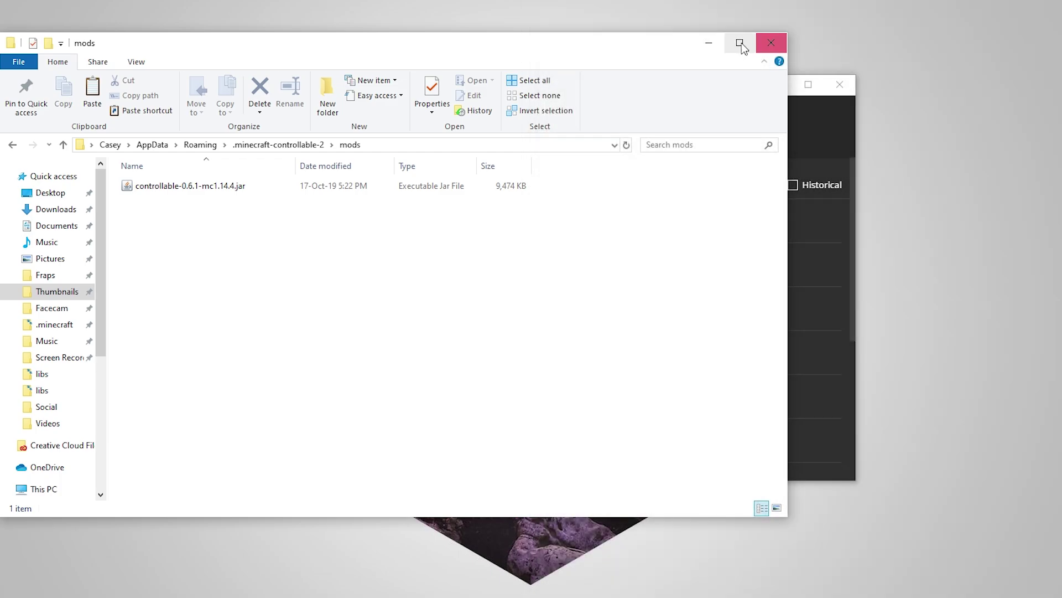
pyautogui.click(770, 43)
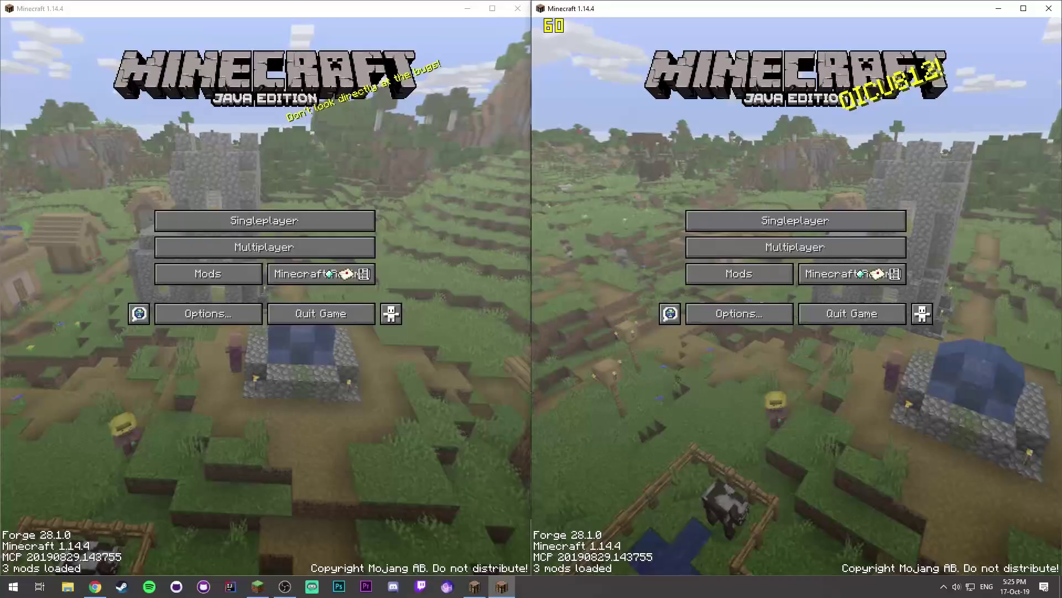
# - In the first game instance's controller settings, set Auto Select to OFF and return to the controller selection
pyautogui.click(161, 12)
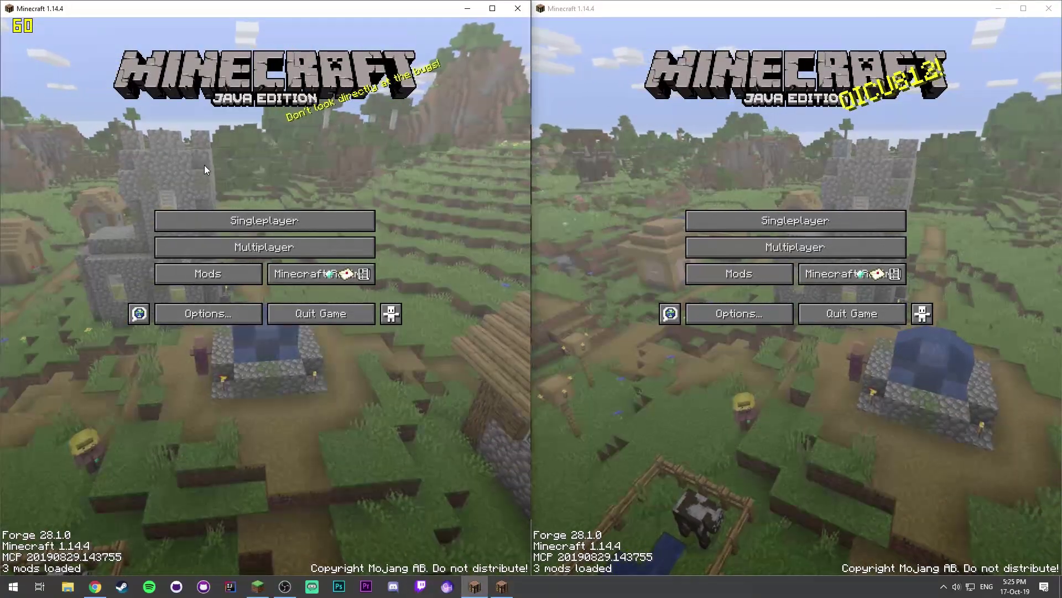
pyautogui.click(689, 145)
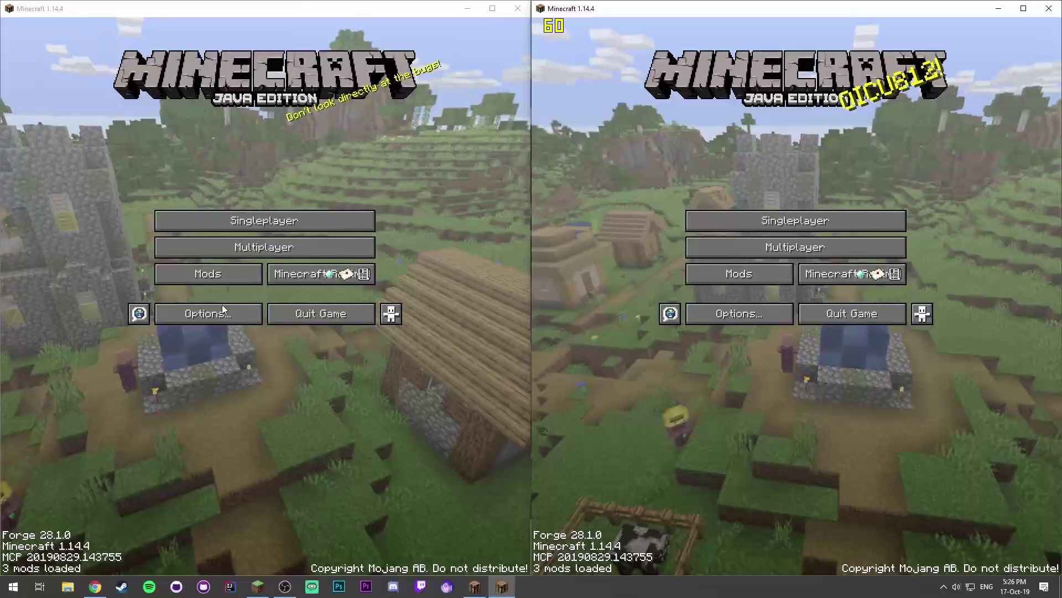
pyautogui.click(202, 313)
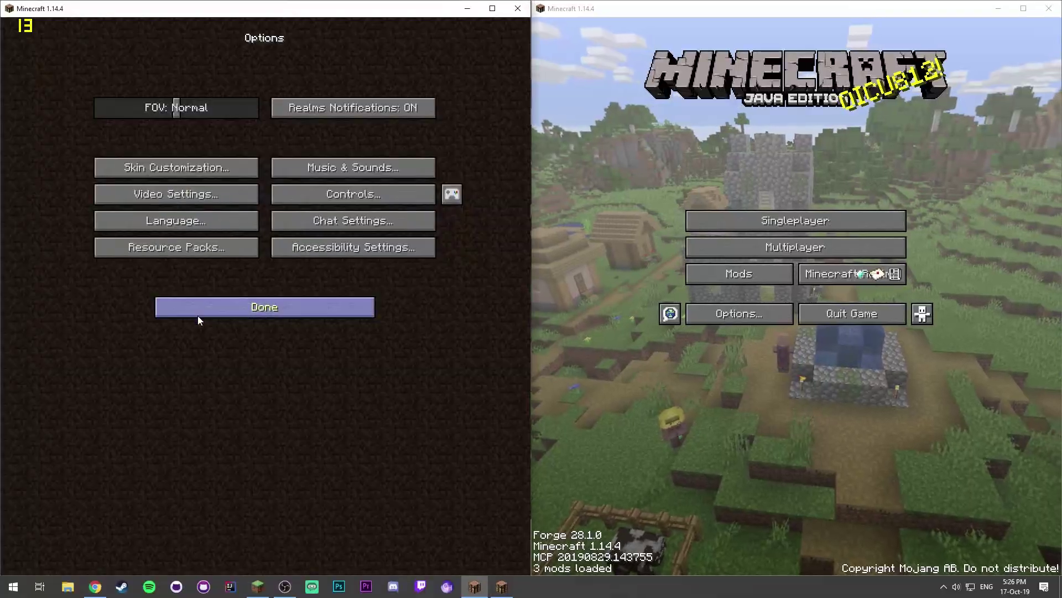
pyautogui.click(451, 196)
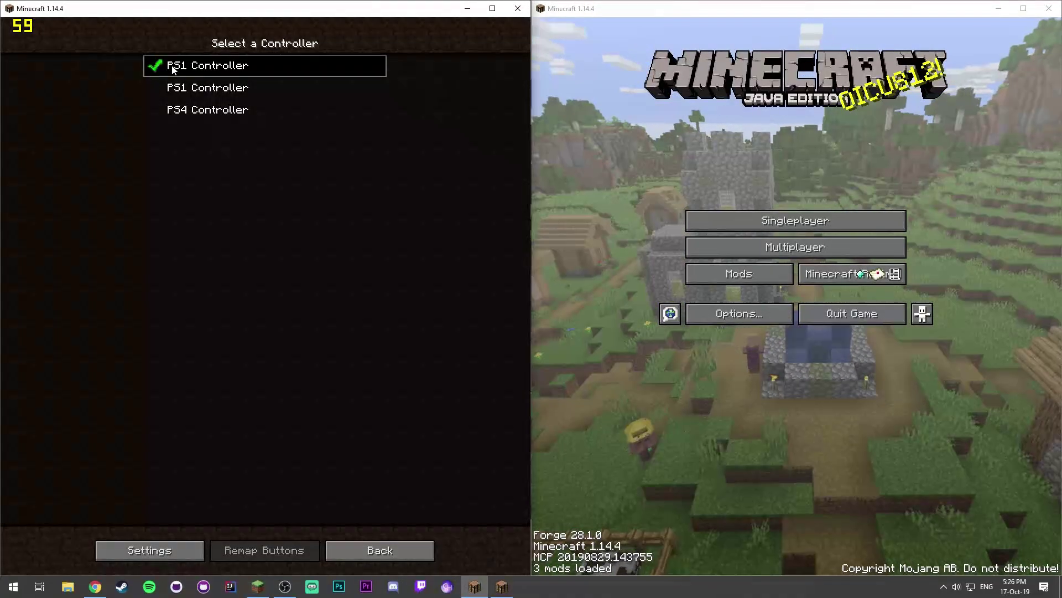
pyautogui.click(159, 550)
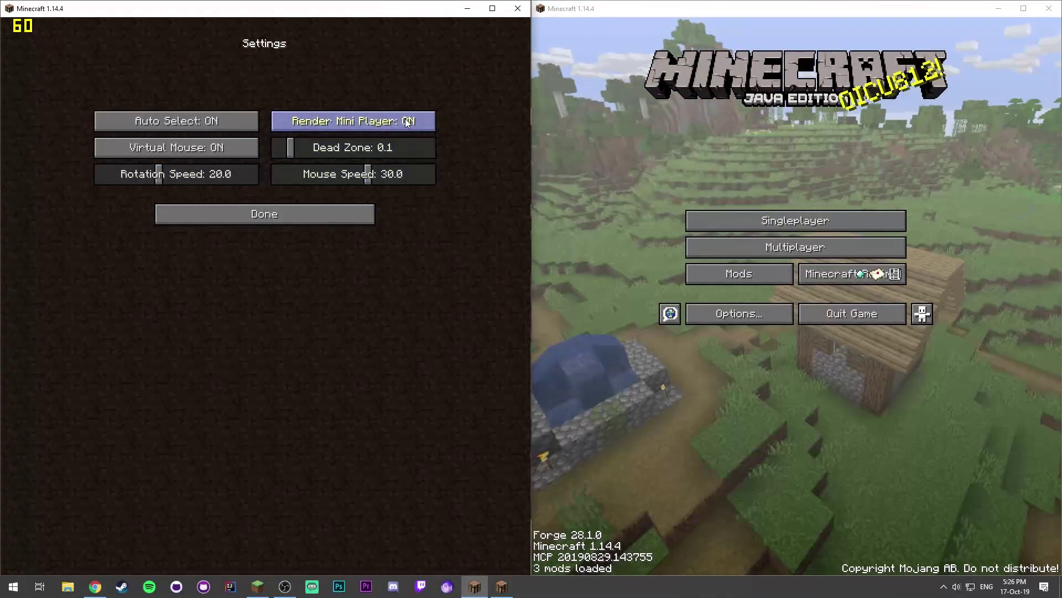
pyautogui.click(187, 124)
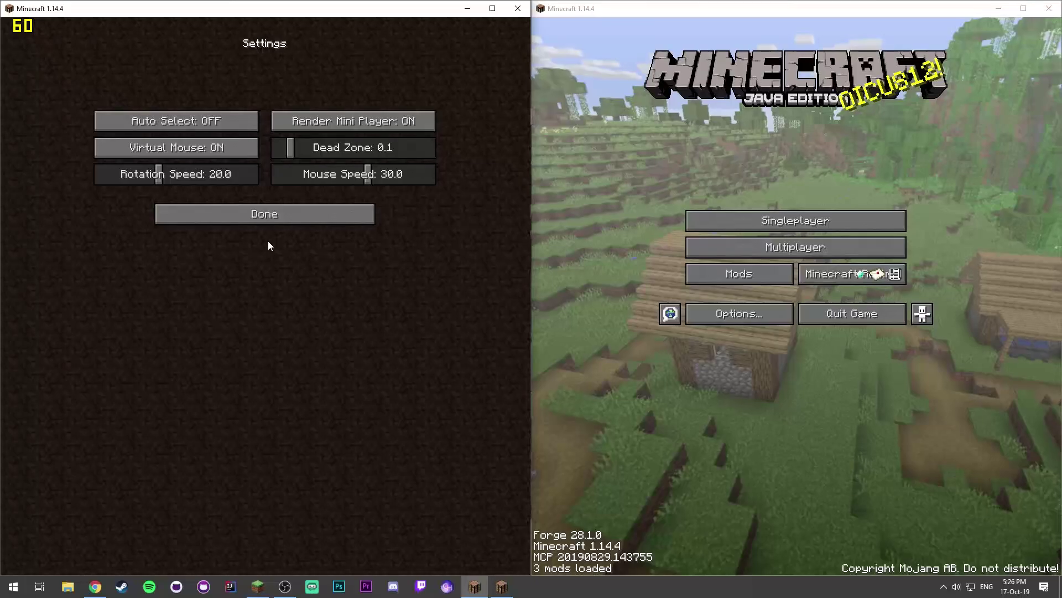
pyautogui.click(259, 212)
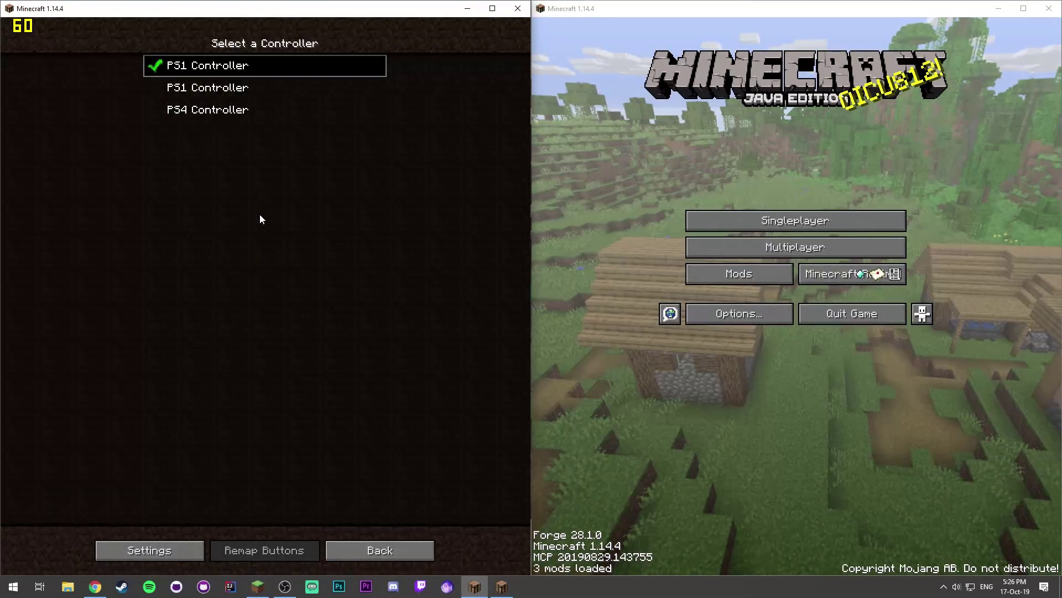